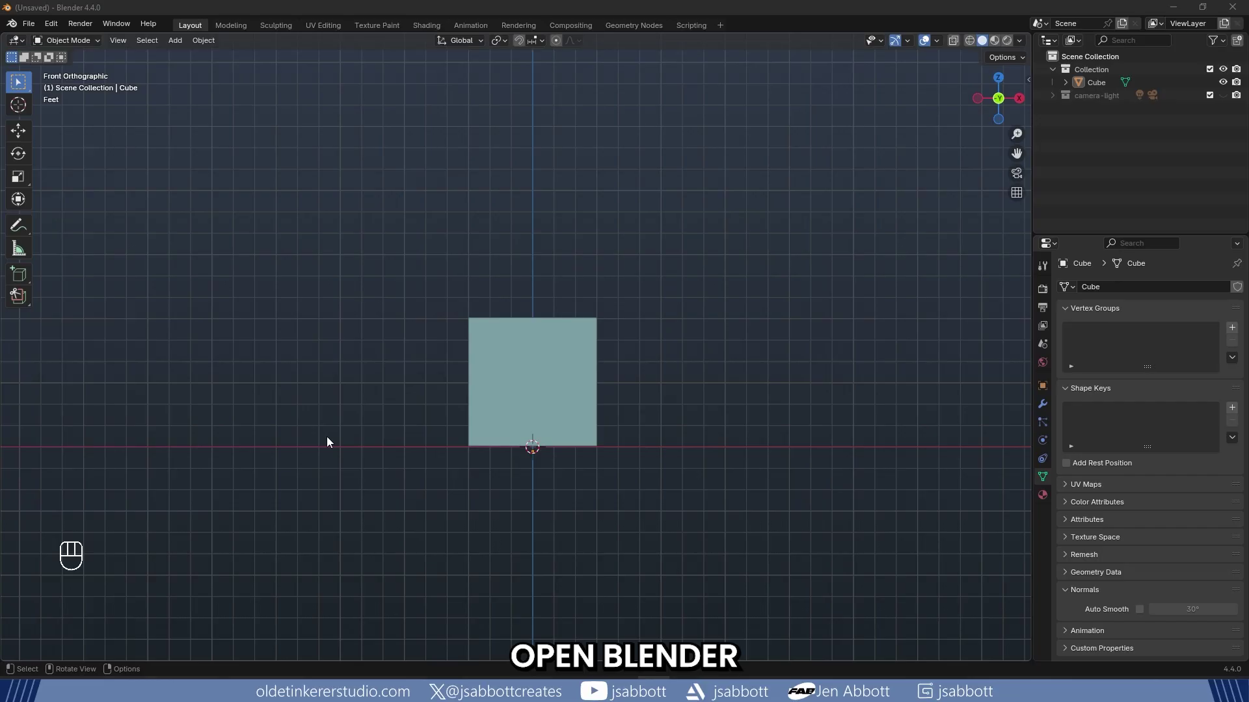
# Delete the default cube so only the camera and light remain.
pyautogui.click(500, 388)
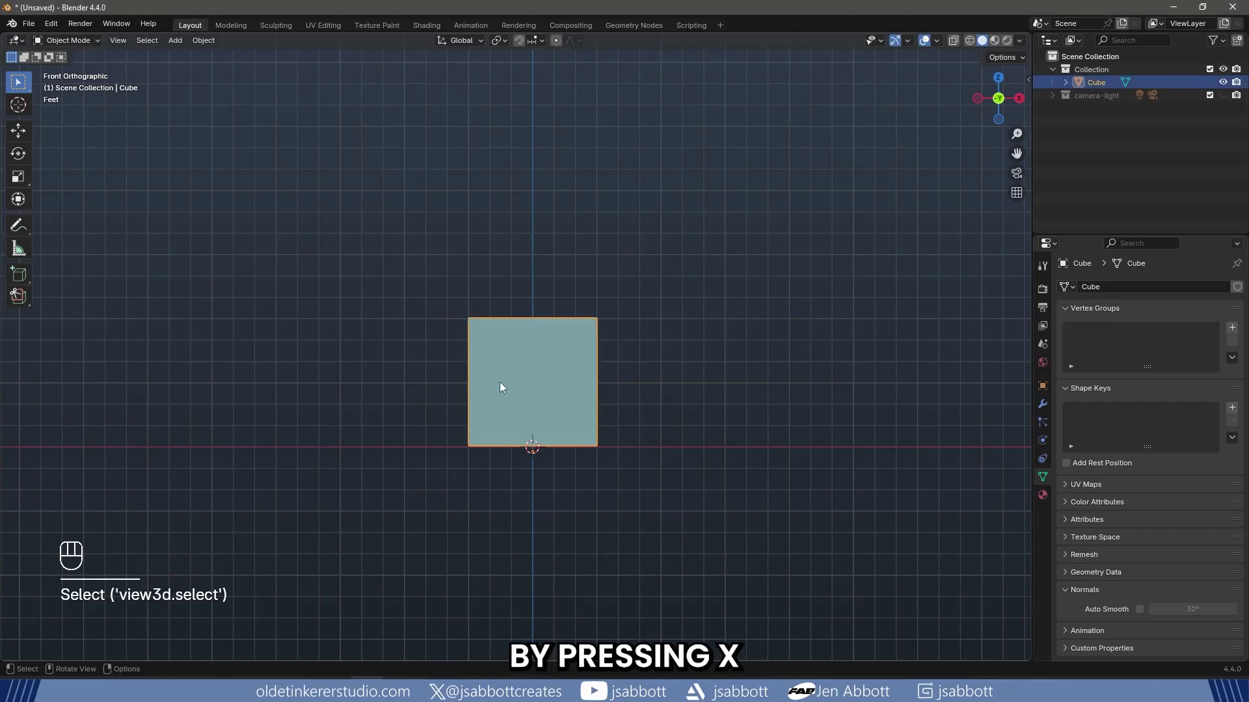
pyautogui.press('x')
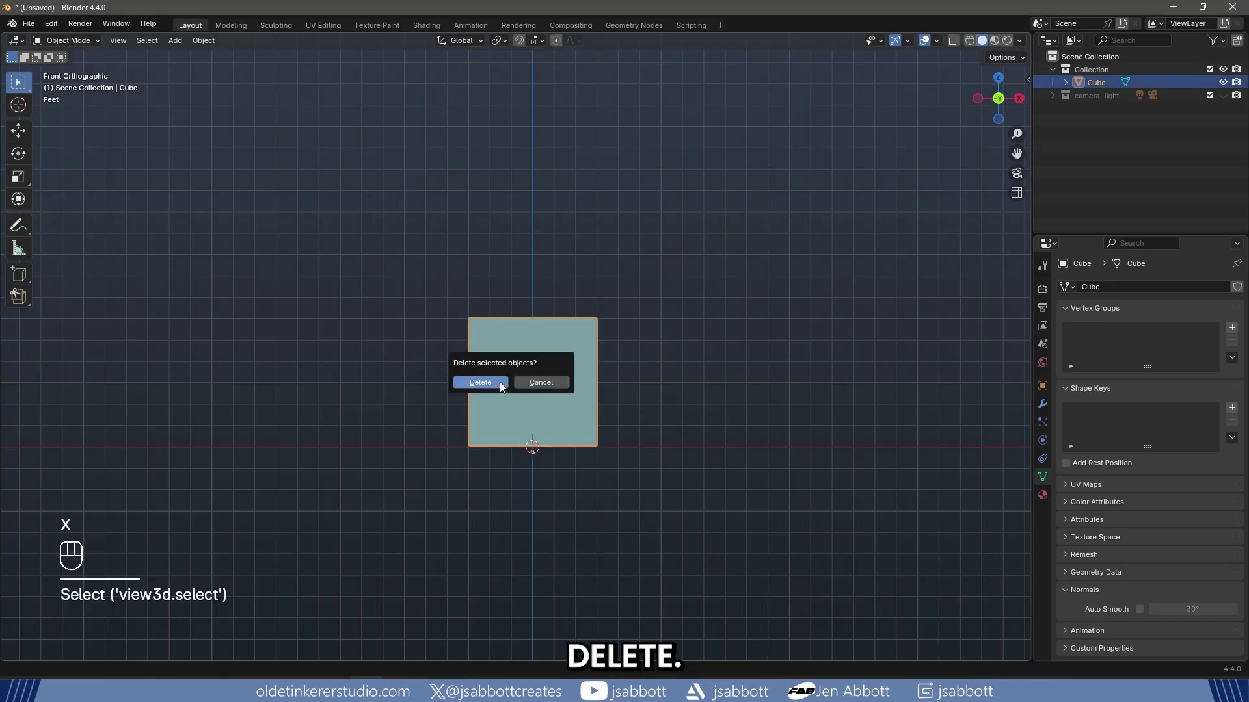
pyautogui.click(500, 382)
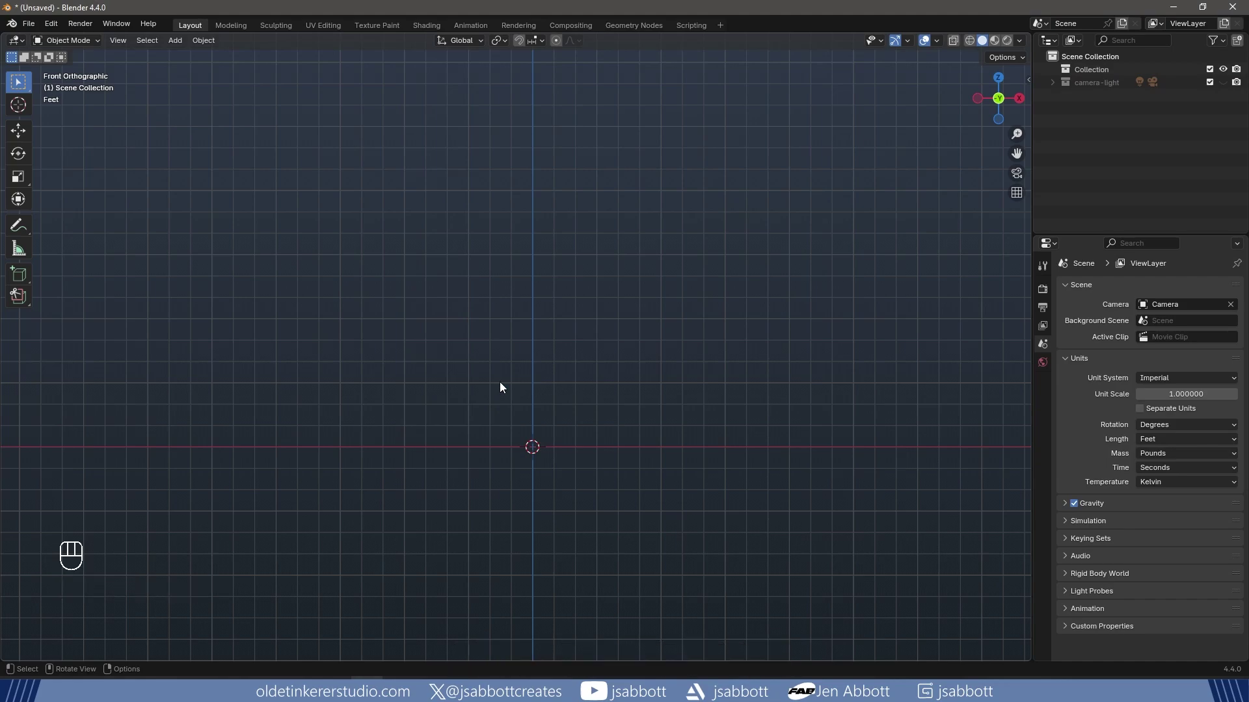
# Add a mesh circle with 64 vertices at the origin.
pyautogui.hotkey('shift', 'a')
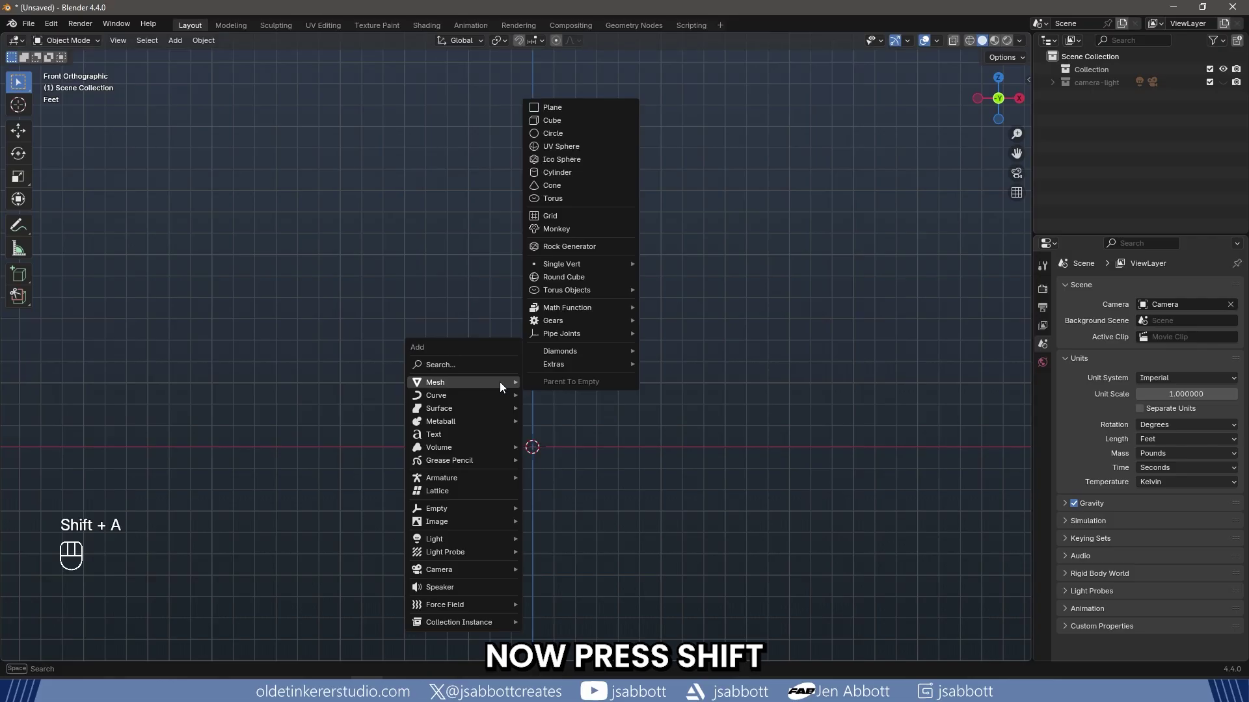
pyautogui.click(596, 137)
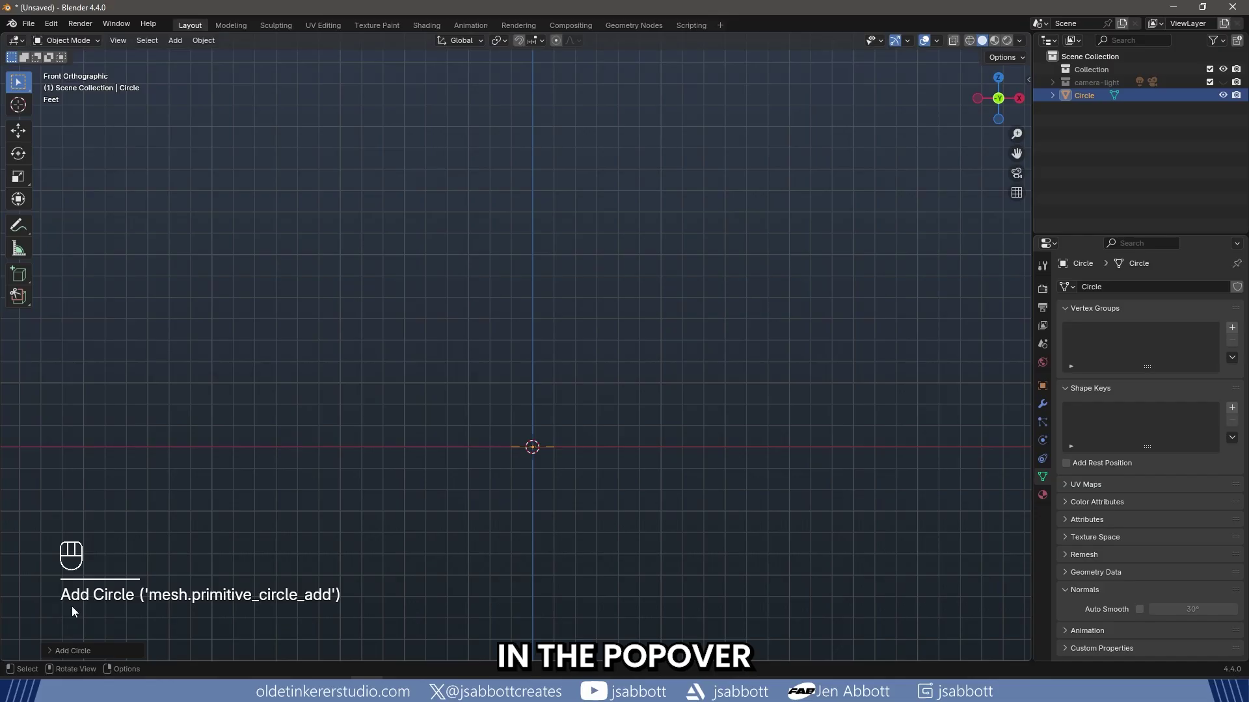
pyautogui.click(50, 650)
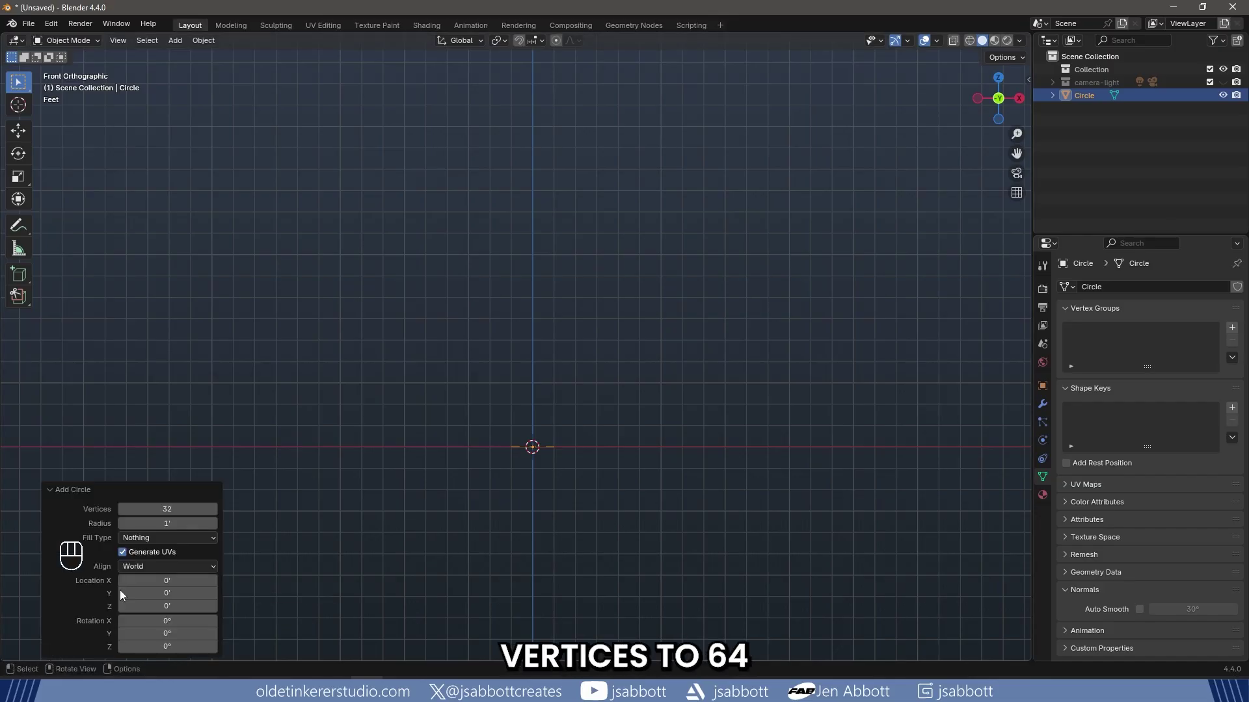
pyautogui.click(173, 508)
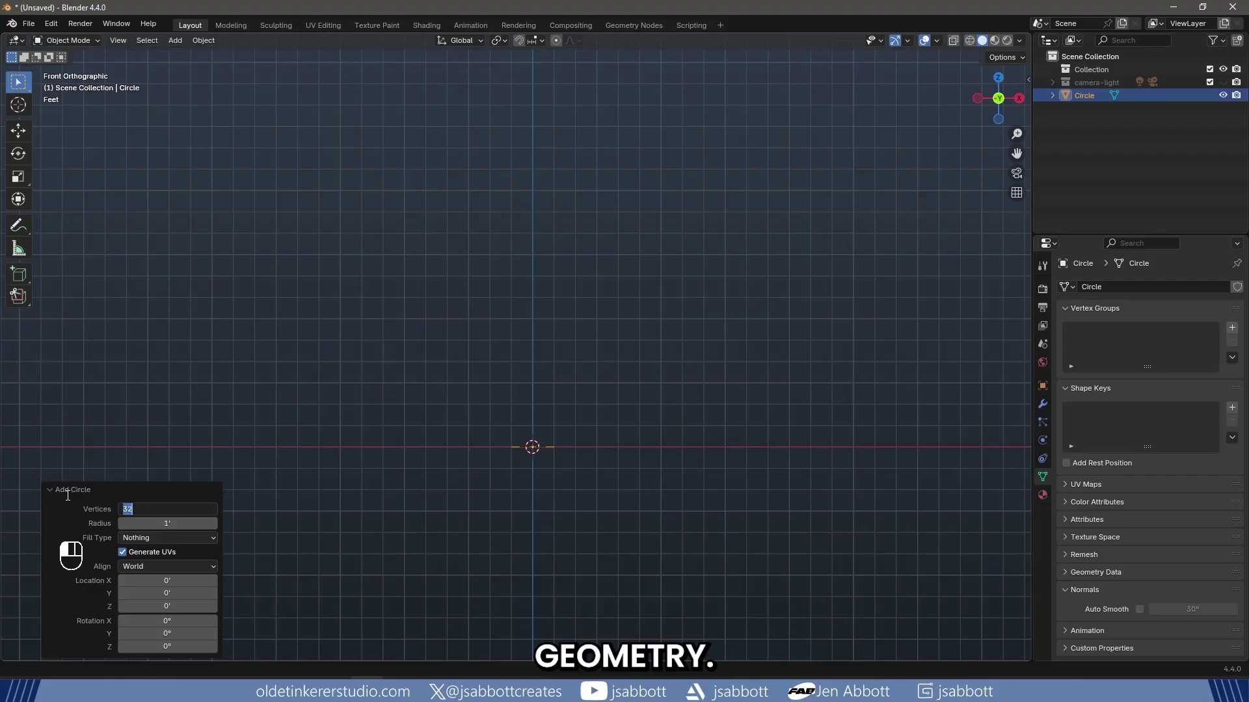
pyautogui.write('64')
pyautogui.press('Return')
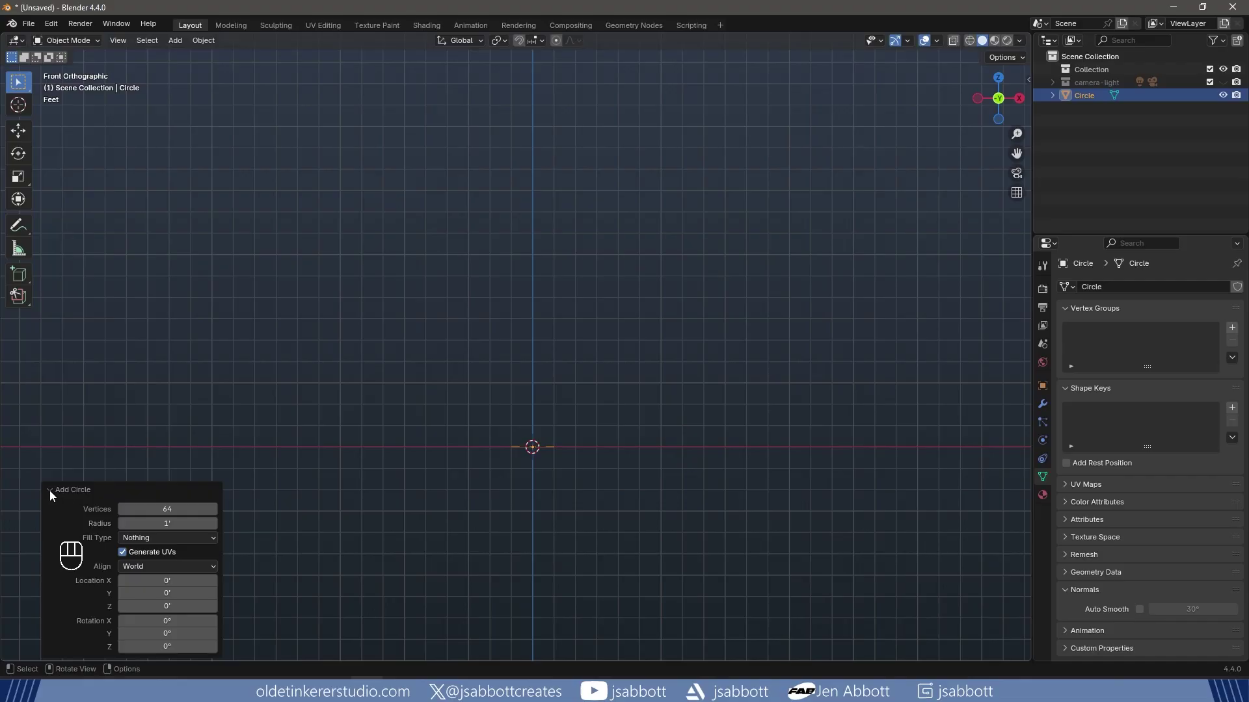
pyautogui.click(48, 490)
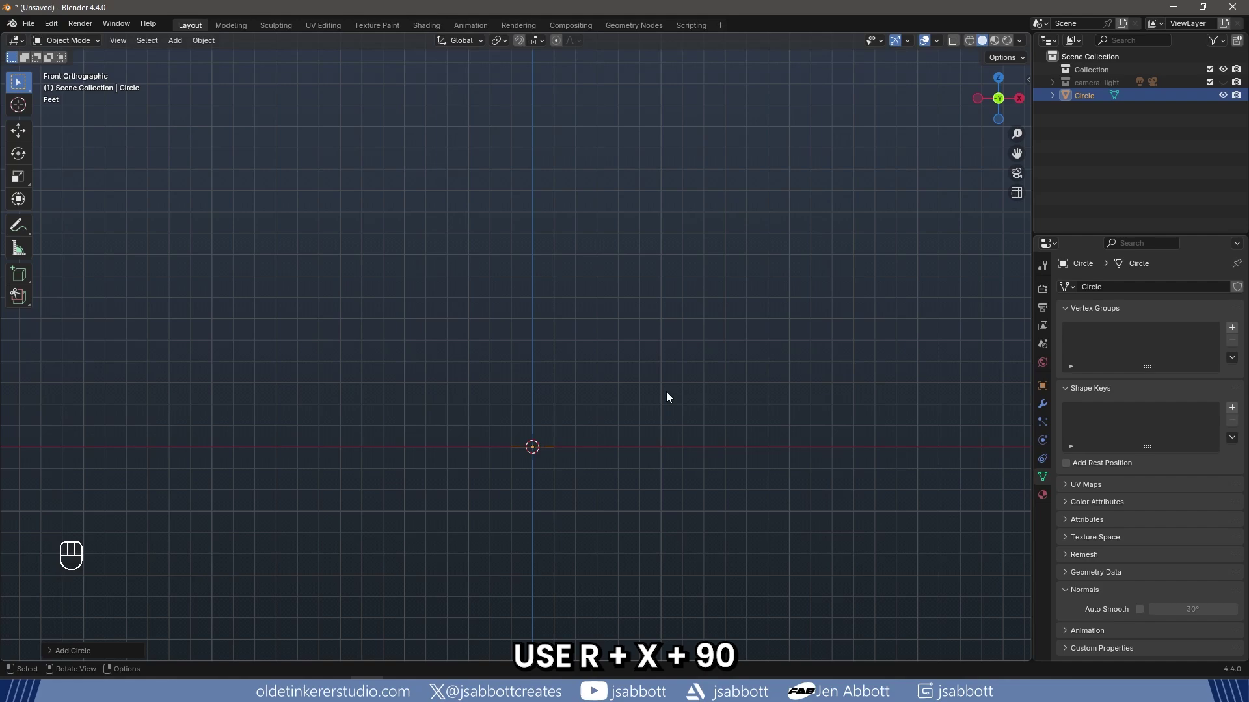
# Rotate the circle 90° about the X axis so it stands upright.
pyautogui.press('r')
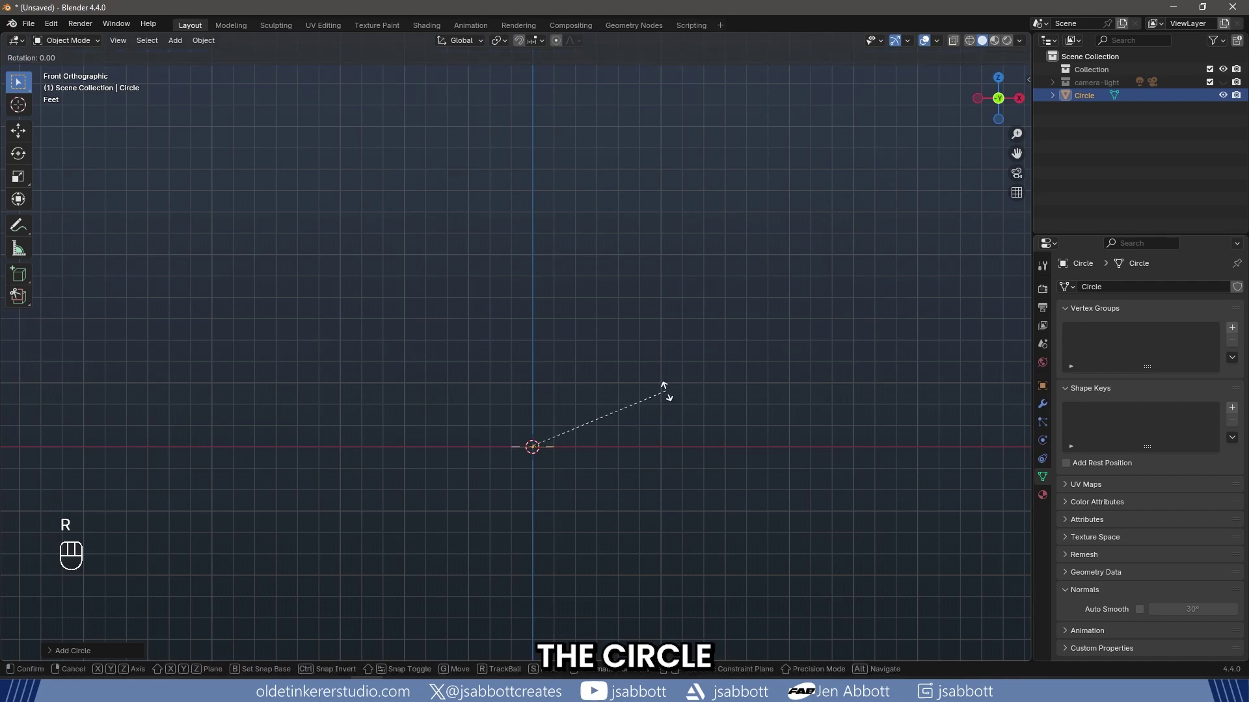
pyautogui.write('x')
pyautogui.write('90')
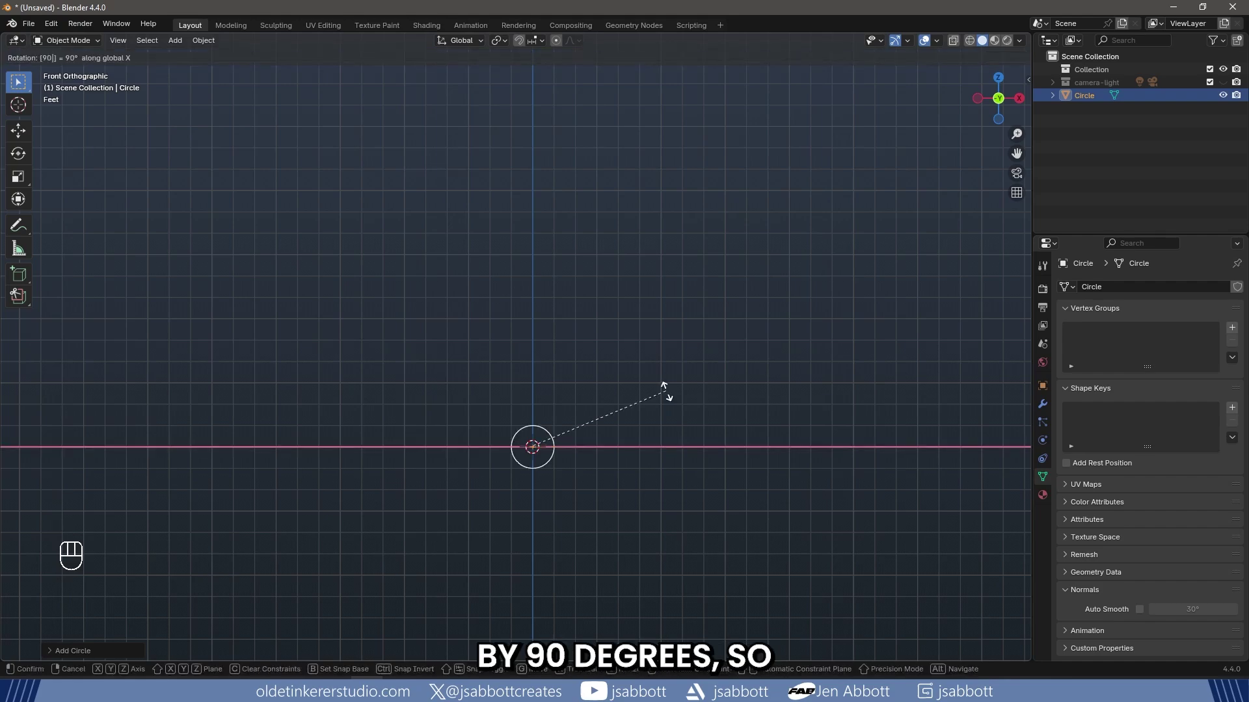
pyautogui.click(666, 390)
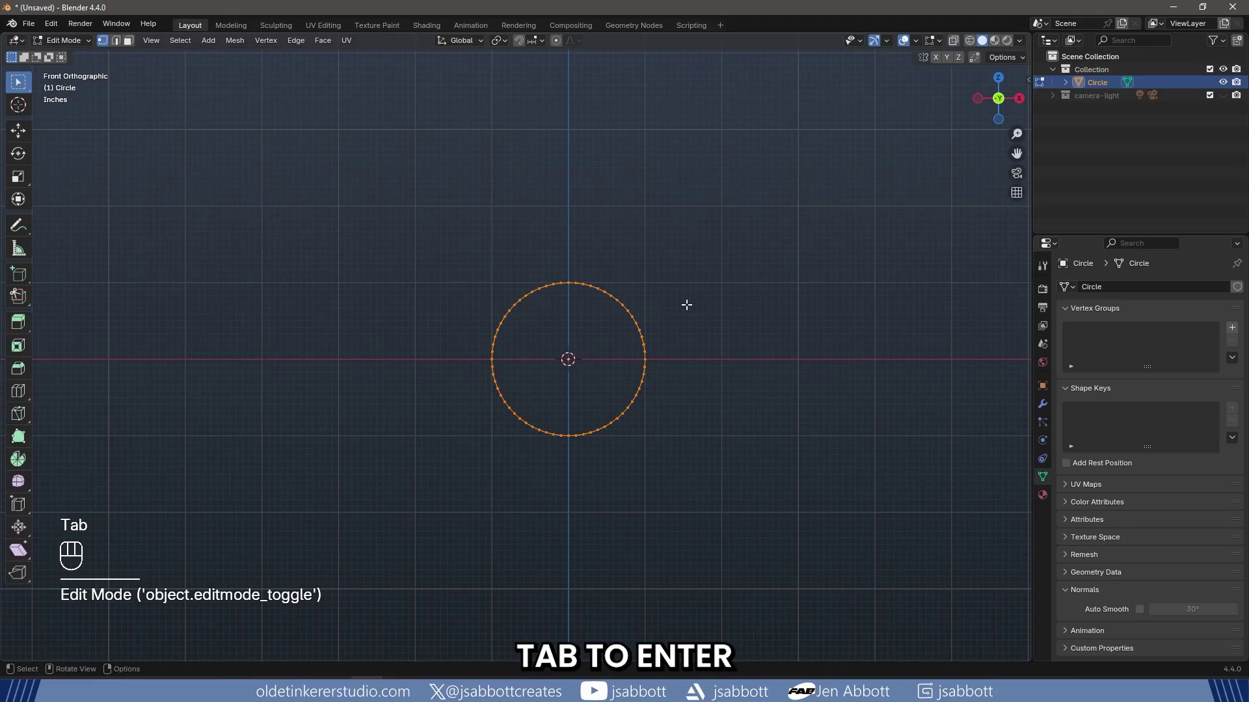
# Box-select the circle's lower-half vertices and delete them, leaving an upper semicircle.
pyautogui.scroll(3, 750, 309)
pyautogui.scroll(2, 747, 307)
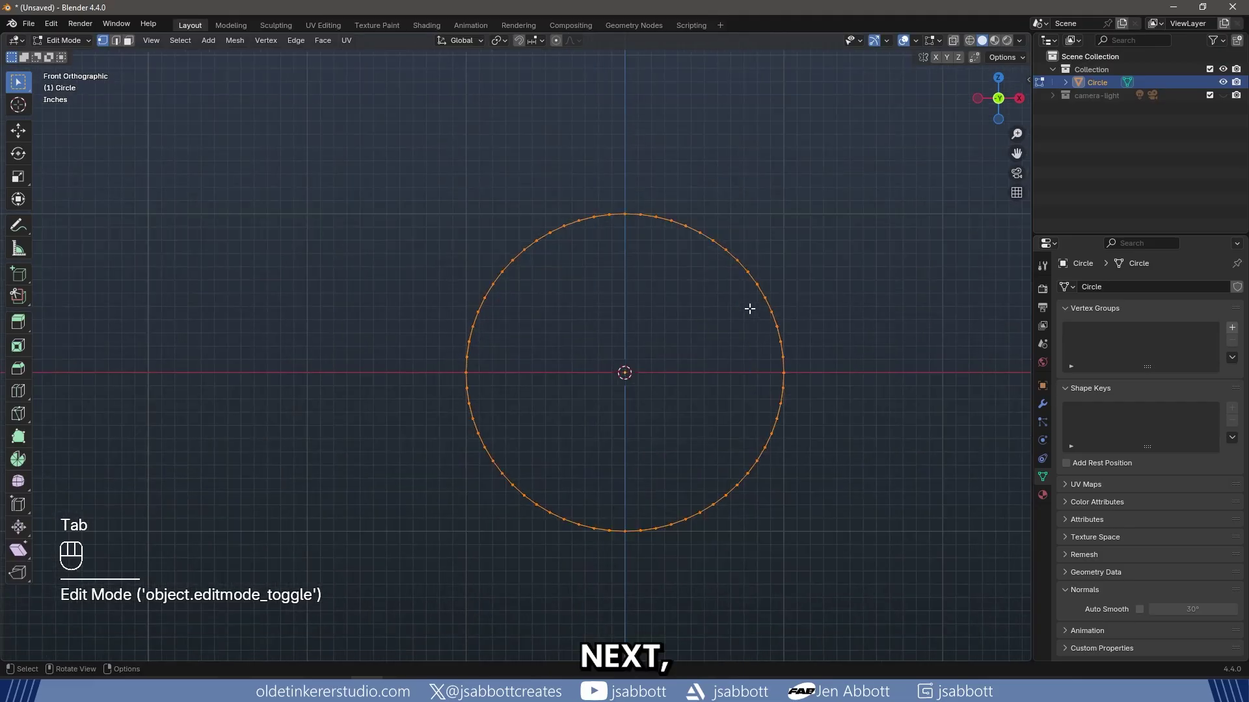
pyautogui.keyDown('shift'); pyautogui.moveTo(887, 298); pyautogui.dragTo(768, 263, button='middle'); pyautogui.keyUp('shift')
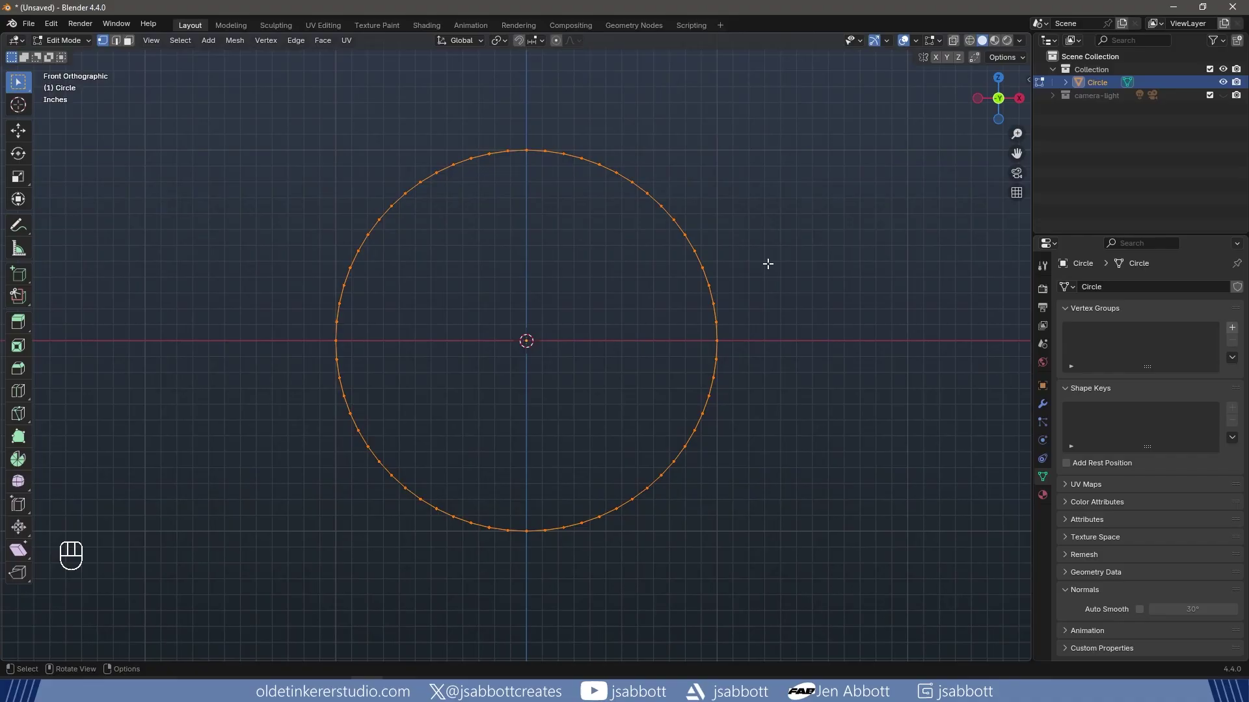
pyautogui.click(768, 263)
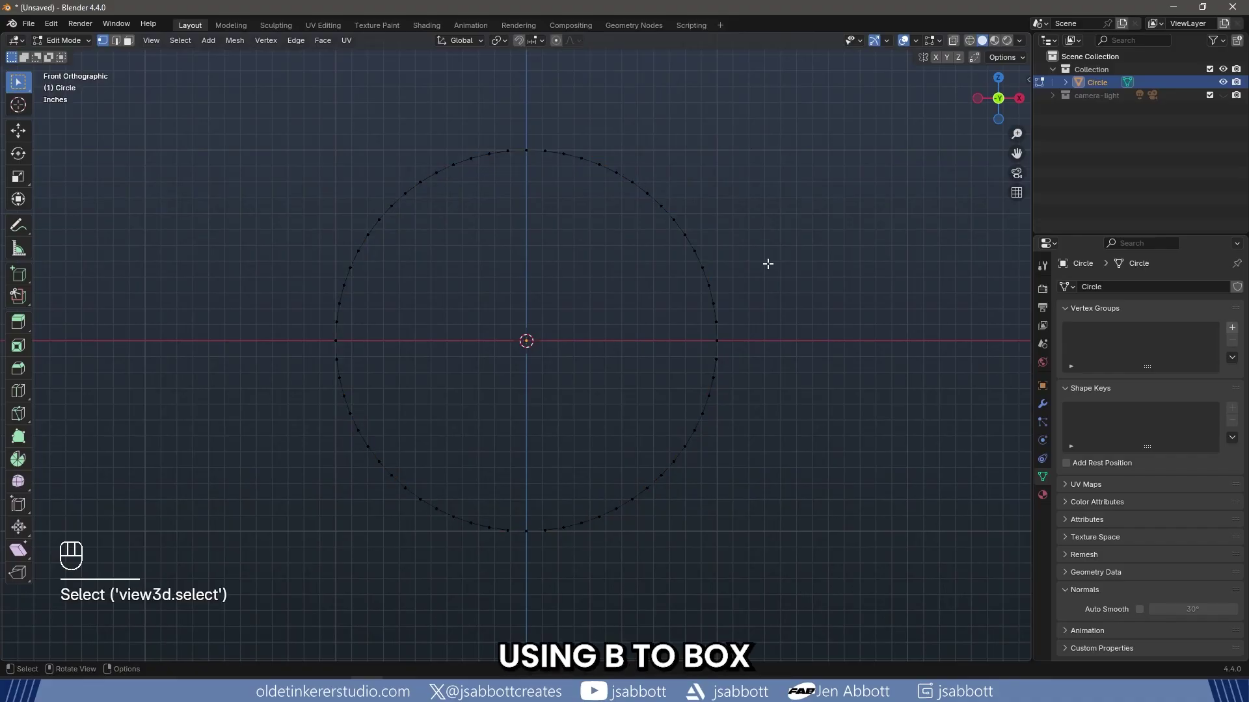
pyautogui.press('b')
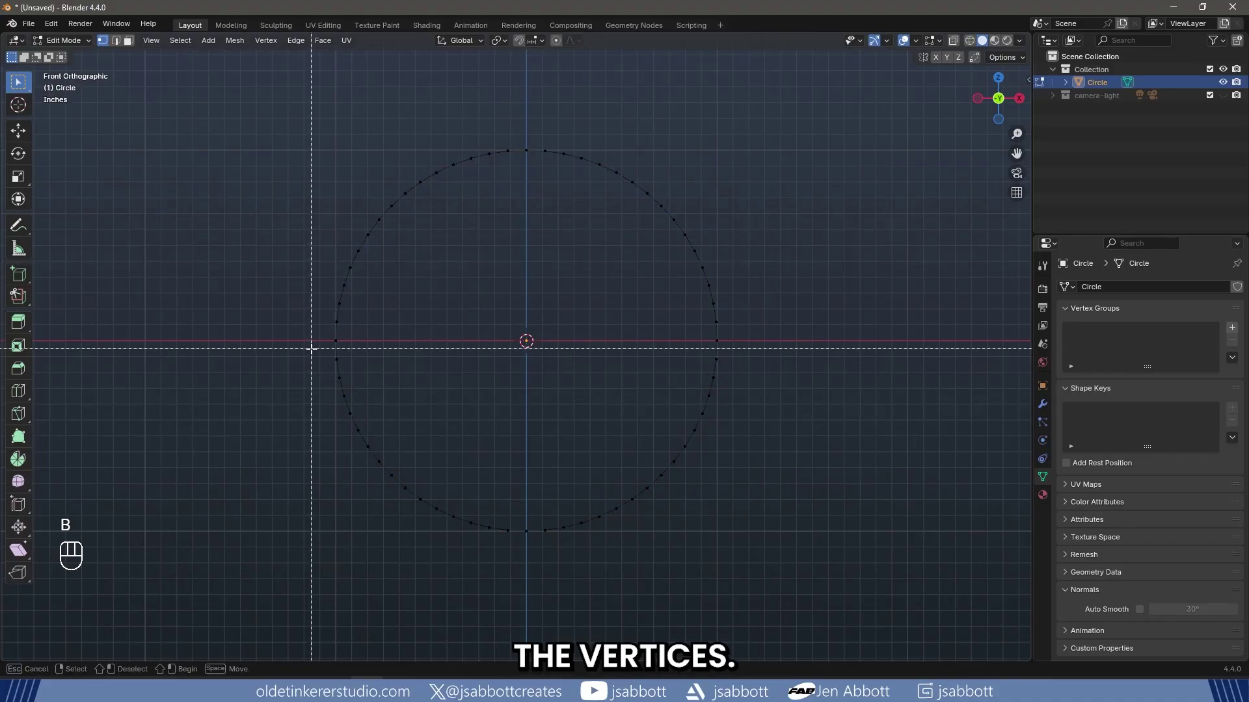
pyautogui.moveTo(311, 349); pyautogui.dragTo(788, 576)
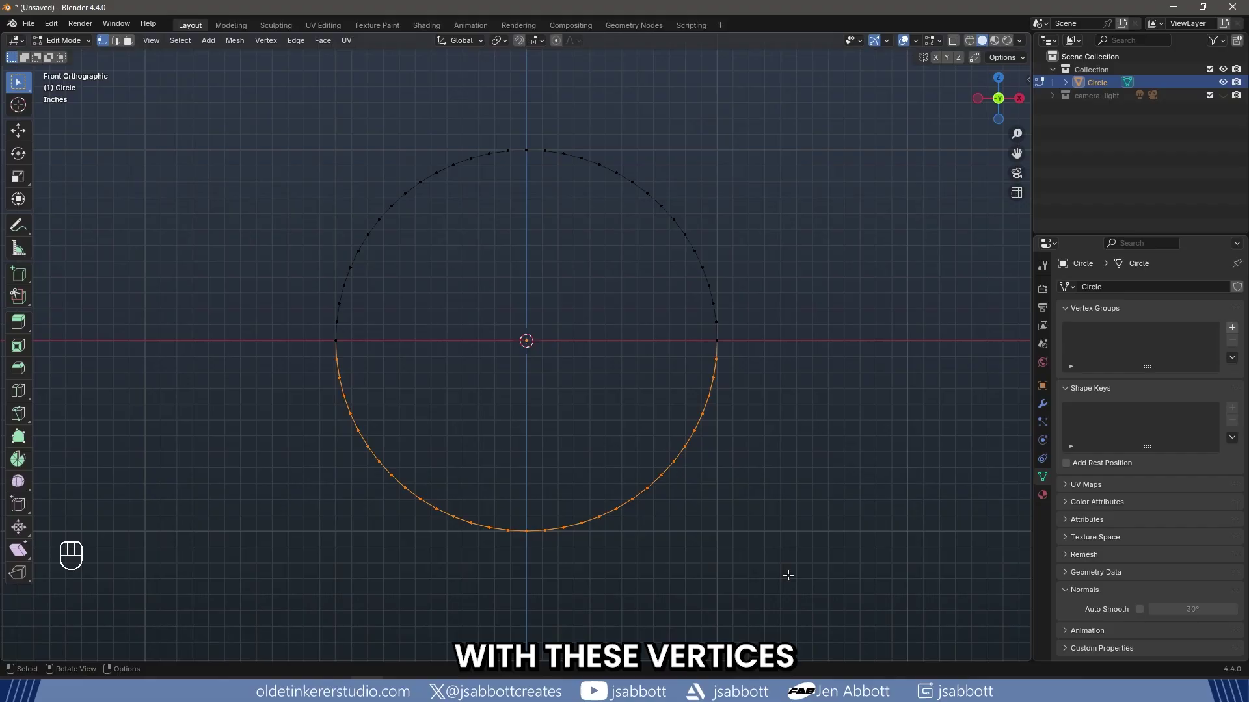
pyautogui.press('x')
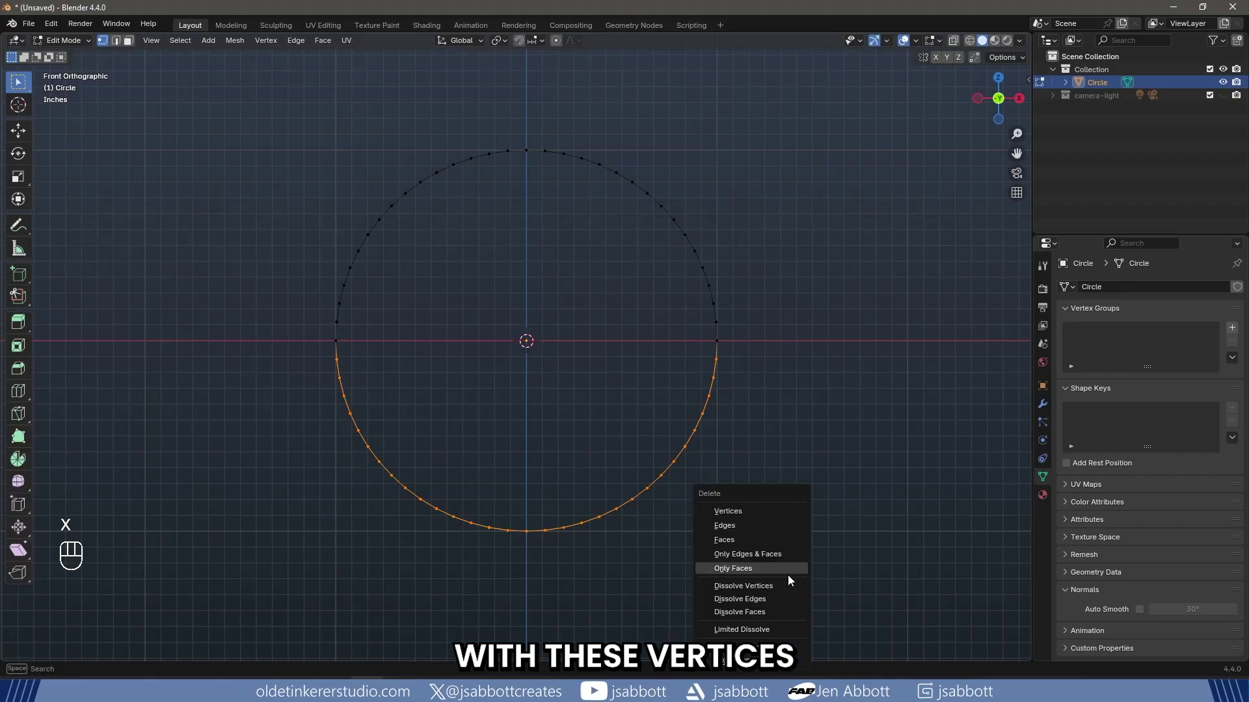
pyautogui.click(766, 512)
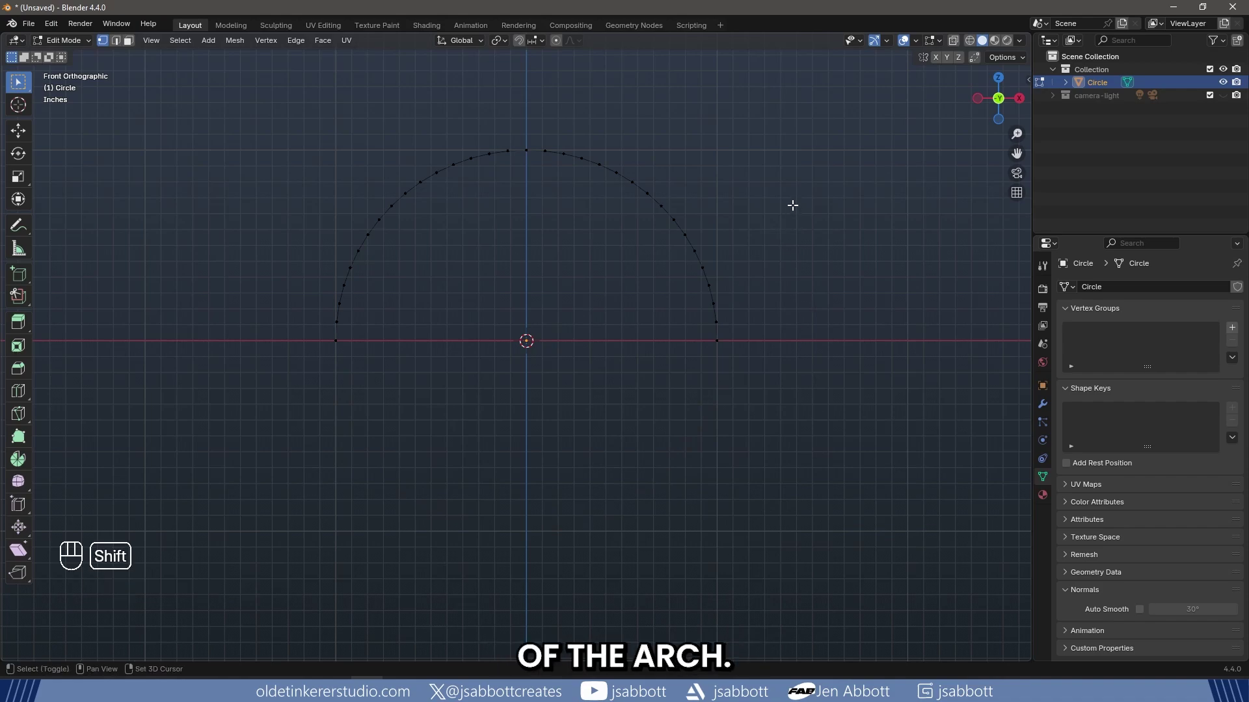
# Raise the top vertex with Sharp proportional falloff into a pointed apex, then disable proportional editing.
pyautogui.keyDown('shift'); pyautogui.moveTo(791, 204); pyautogui.dragTo(803, 418, button='middle'); pyautogui.keyUp('shift')
pyautogui.scroll(1, 657, 336)
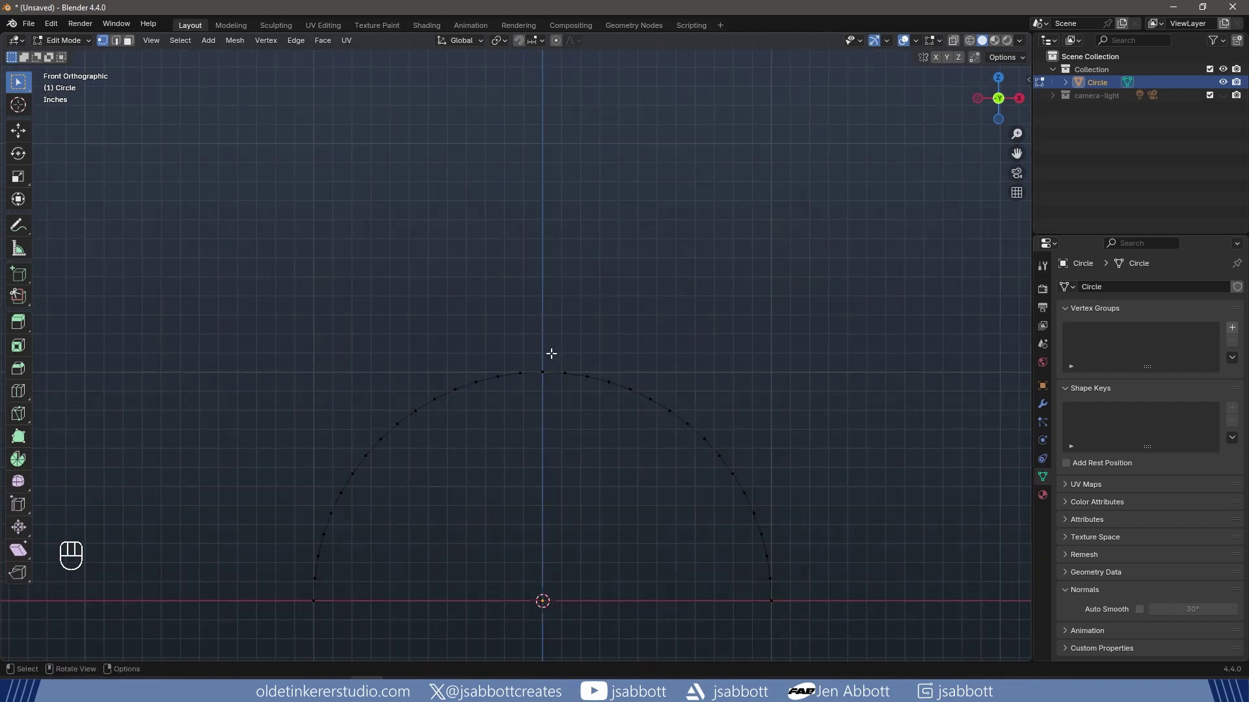
pyautogui.click(542, 372)
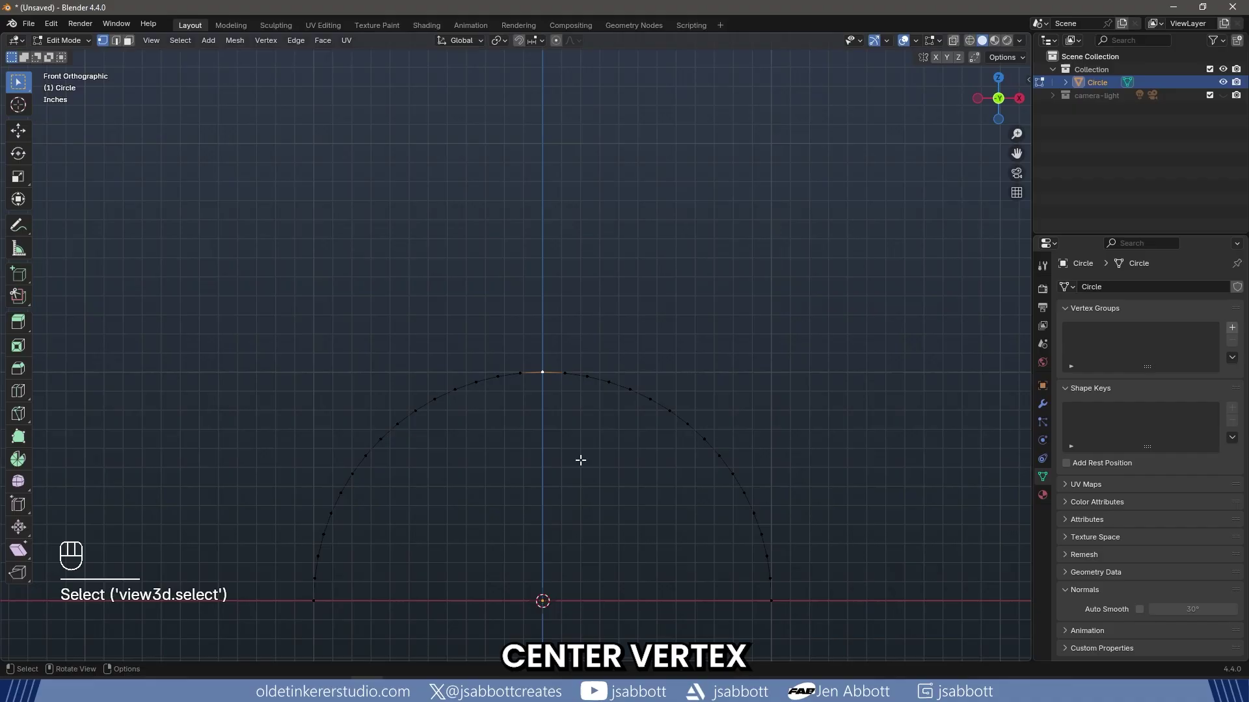
pyautogui.press('o')
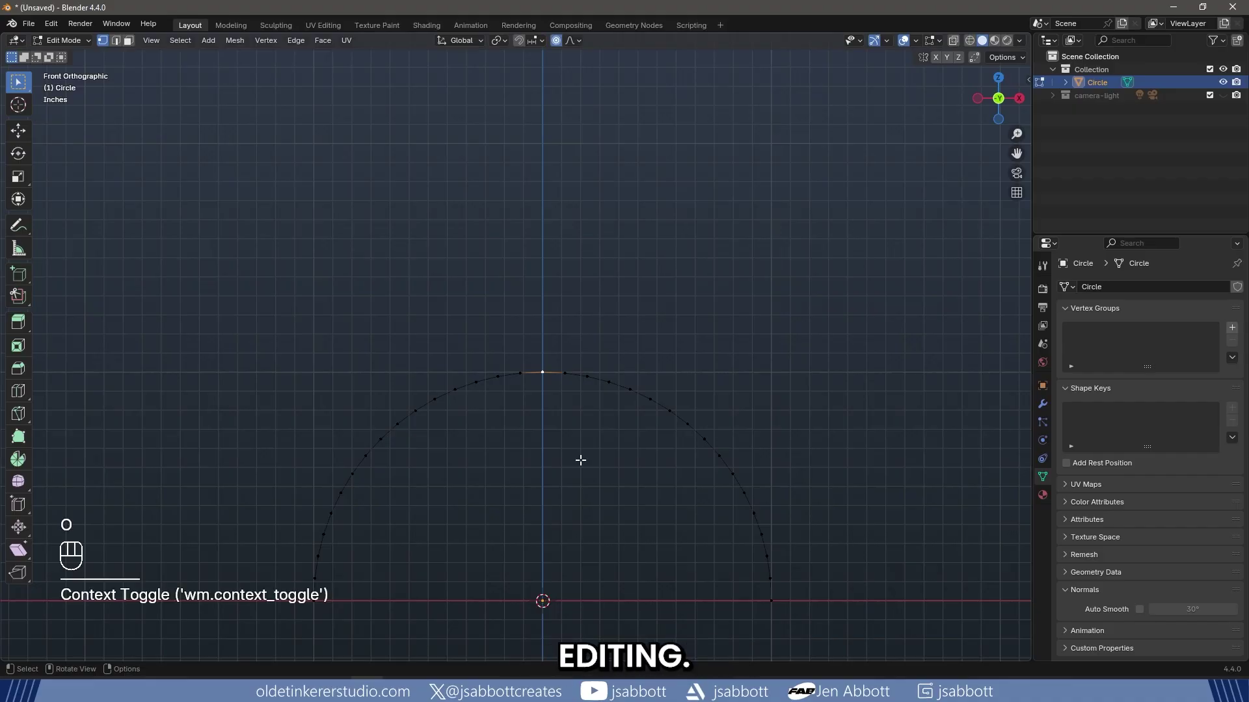
pyautogui.click(578, 40)
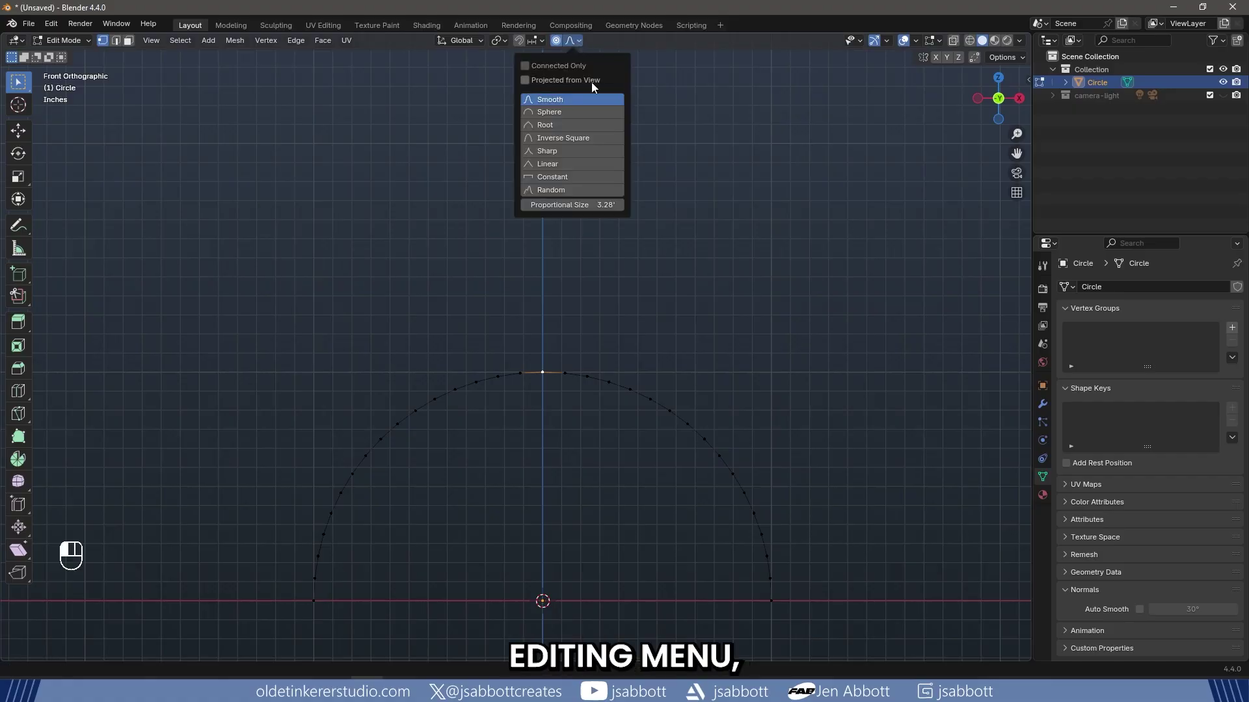
pyautogui.click(602, 154)
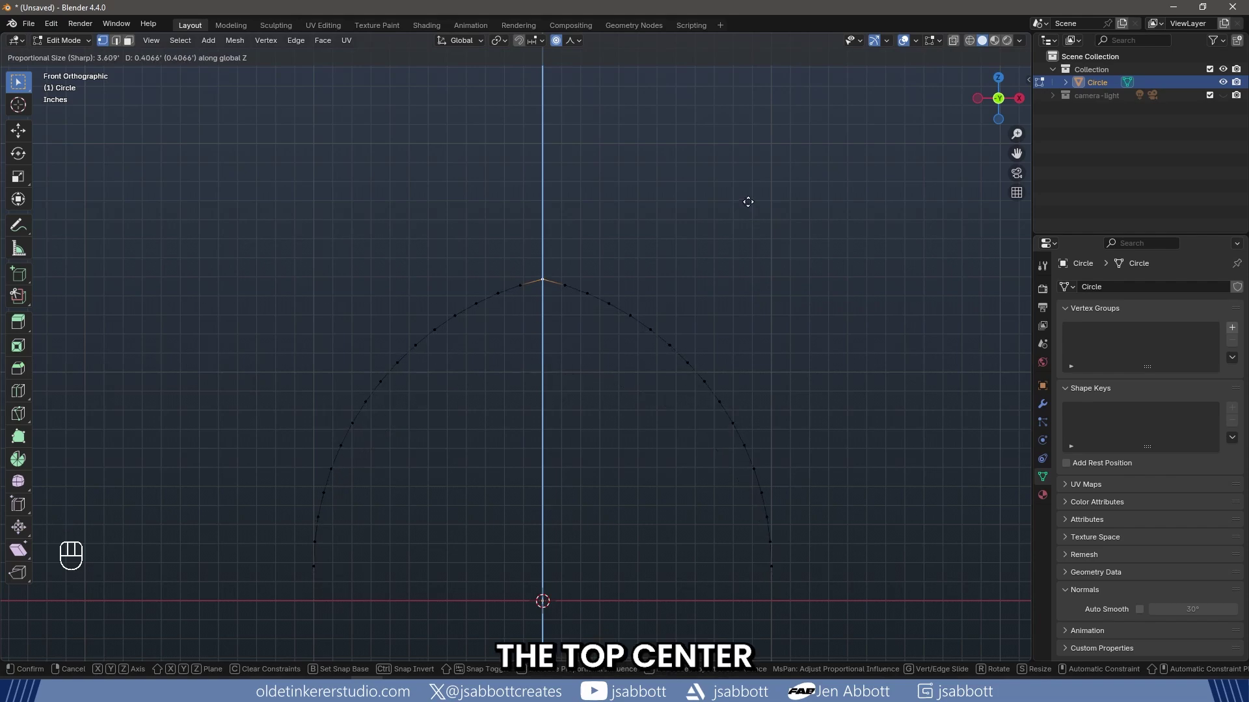
pyautogui.scroll(9, 748, 202)
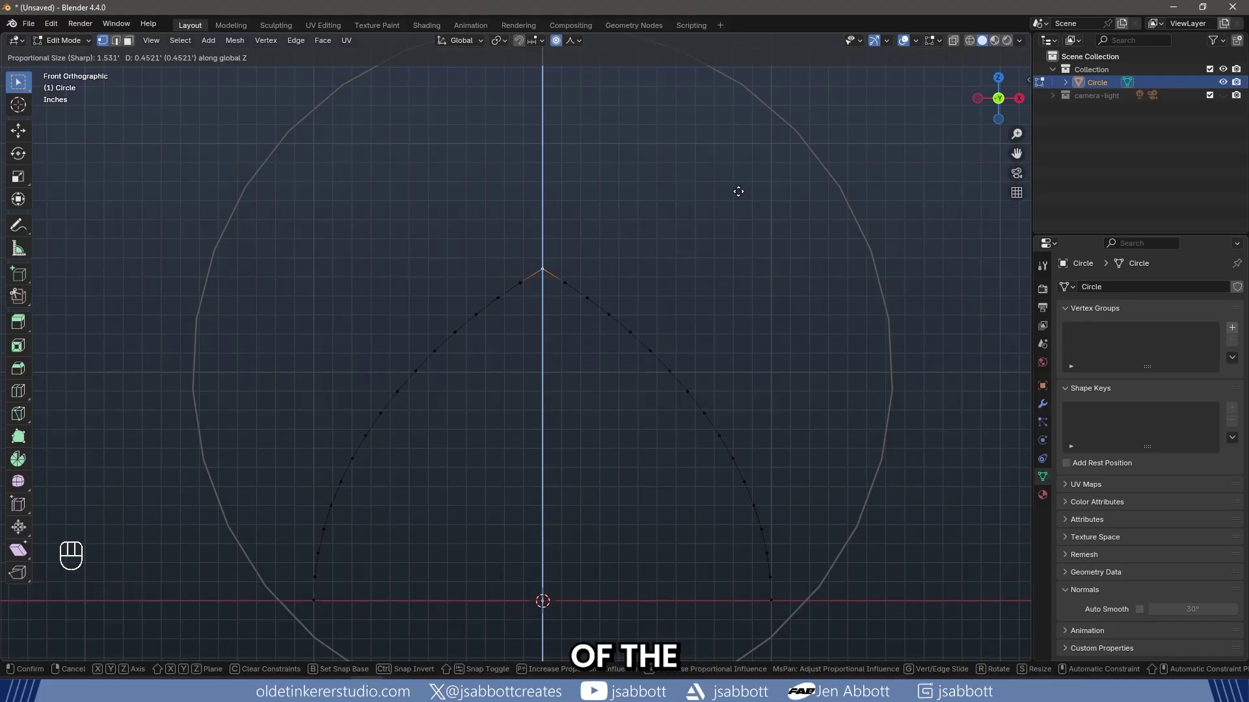
pyautogui.click(738, 183)
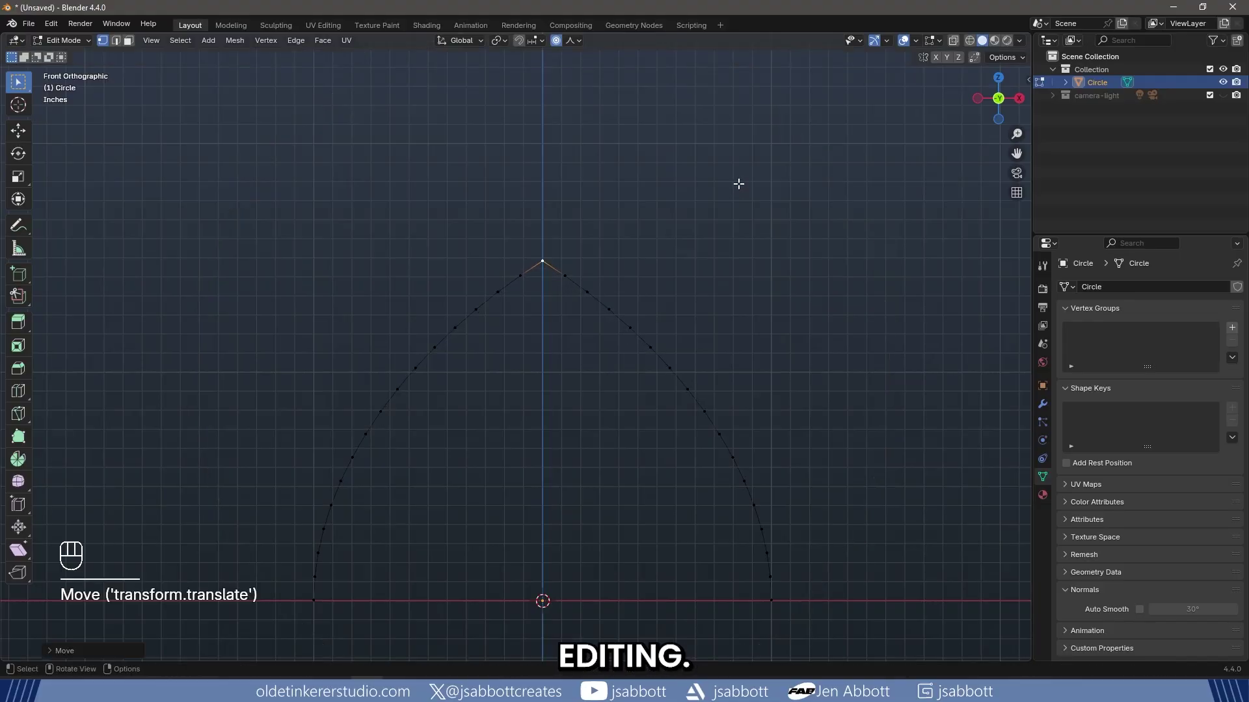
pyautogui.press('o')
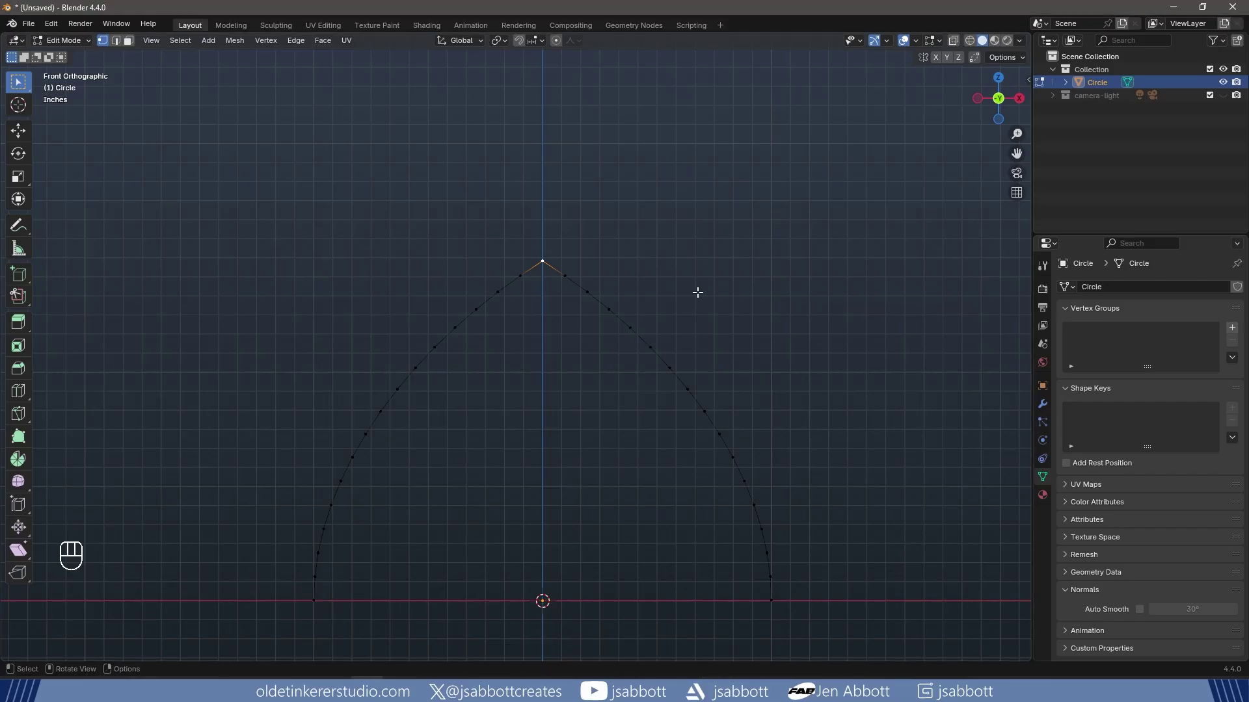
# Apply the arch's transforms in Object Mode and add a plane at the origin.
pyautogui.press('Tab')
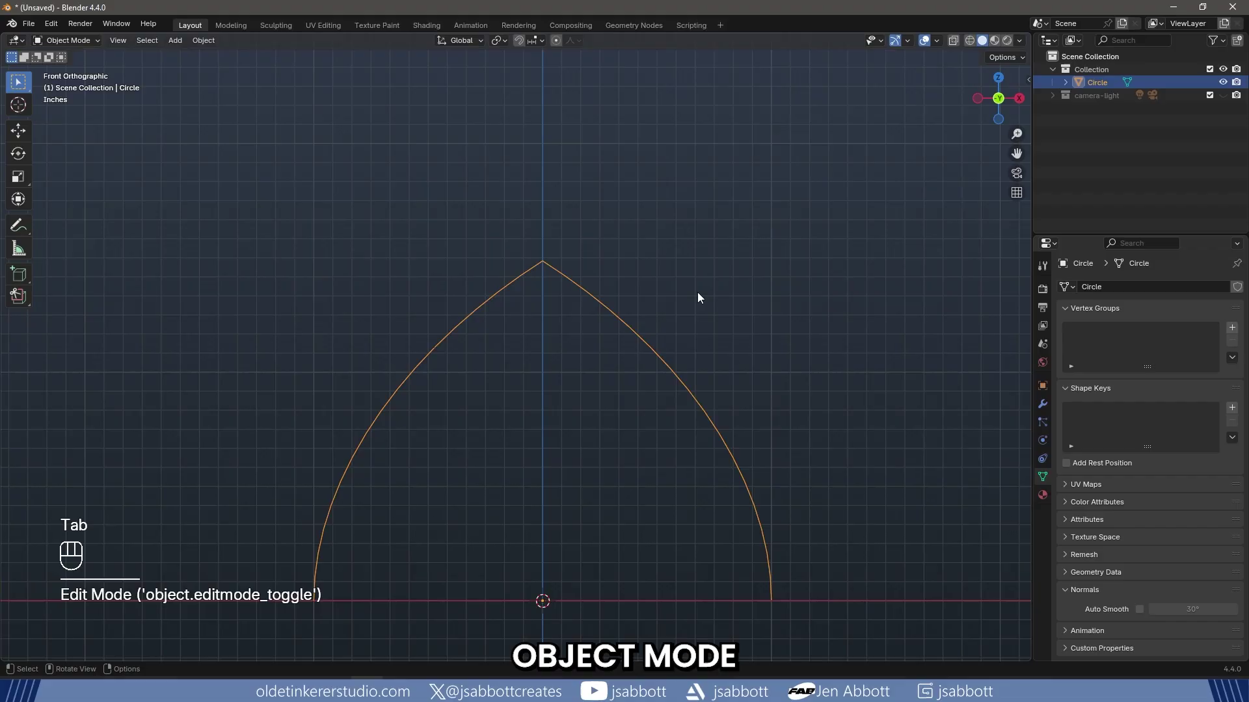
pyautogui.hotkey('ctrl', 'a')
pyautogui.click(698, 291)
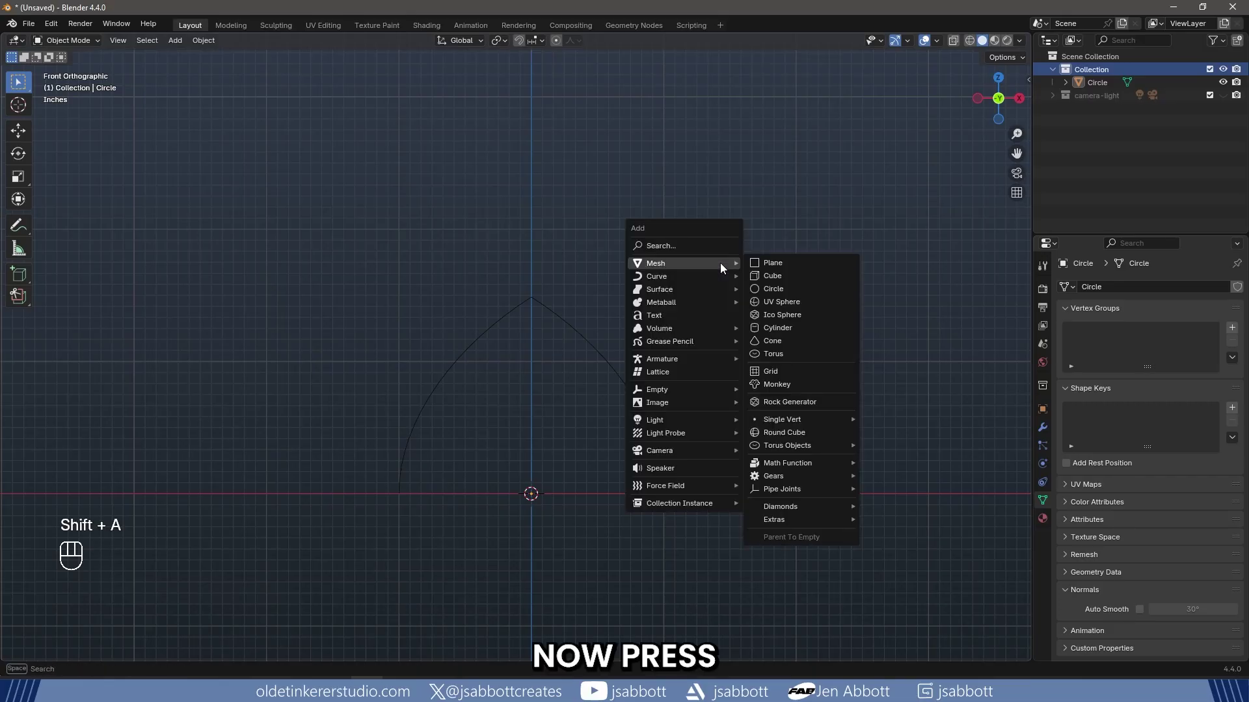
pyautogui.click(790, 263)
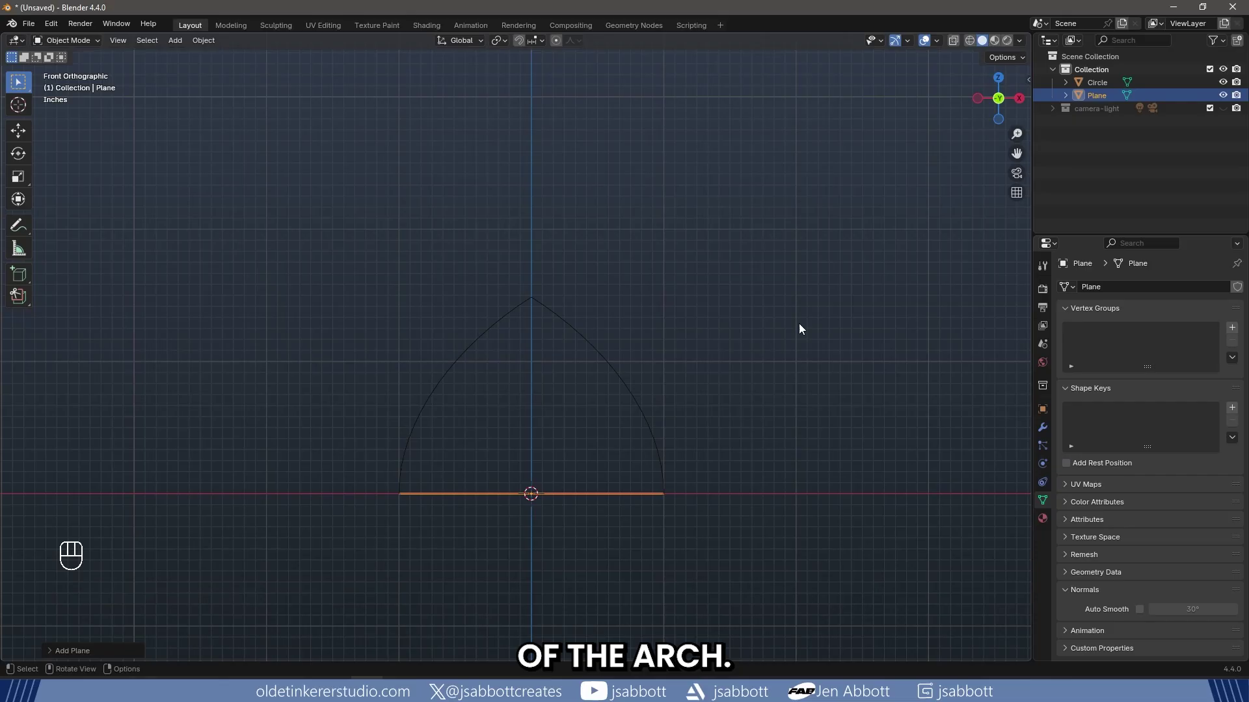
# Edit the plane in Top Orthographic view with vertex select mode.
pyautogui.press('Tab')
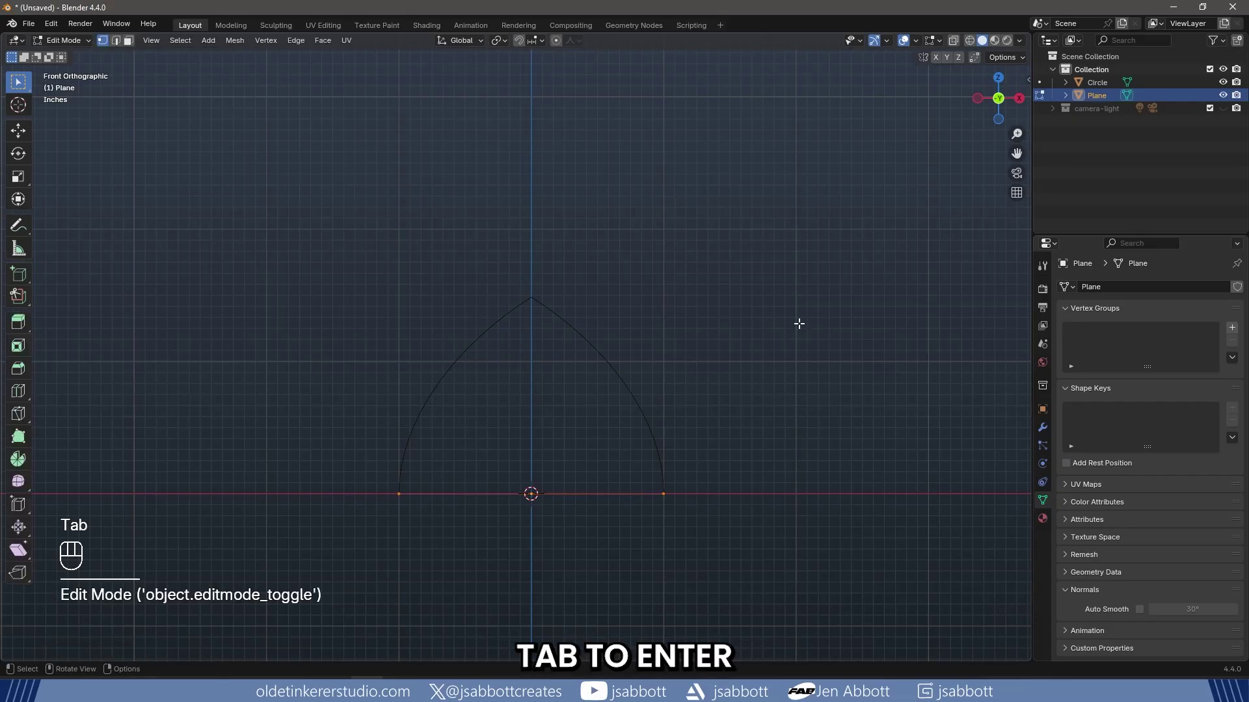
pyautogui.press('KP_7')
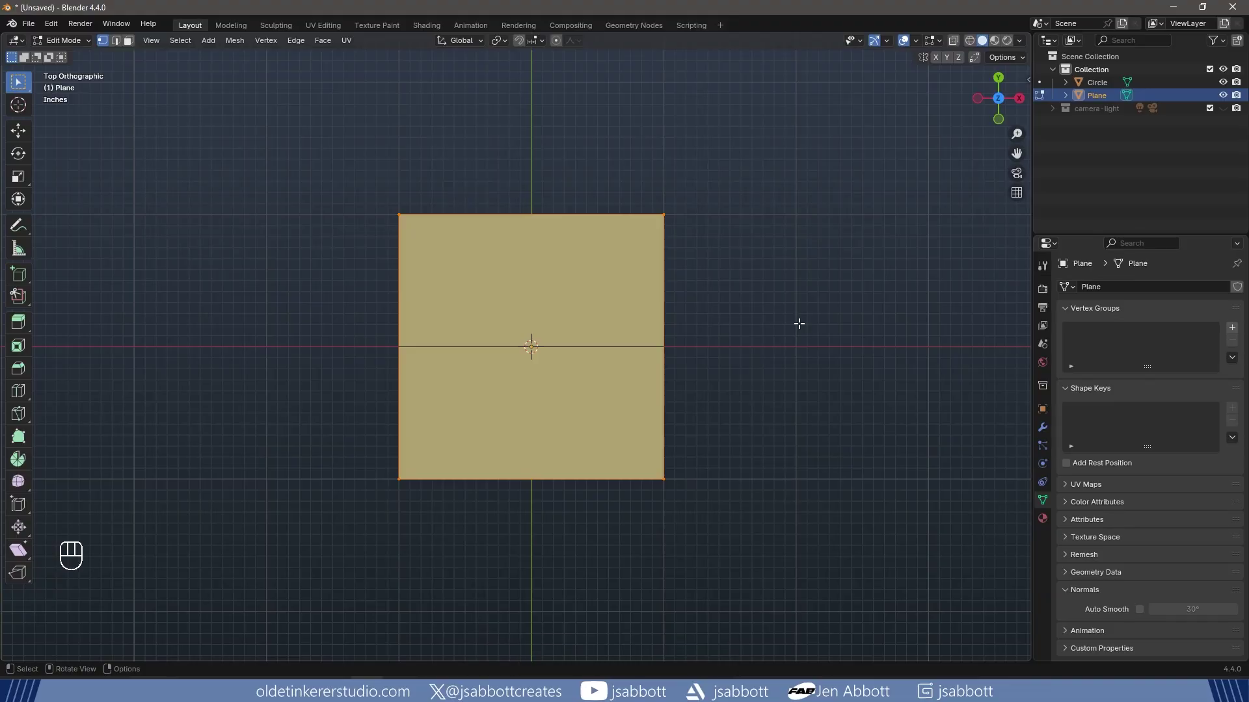
pyautogui.press('1')
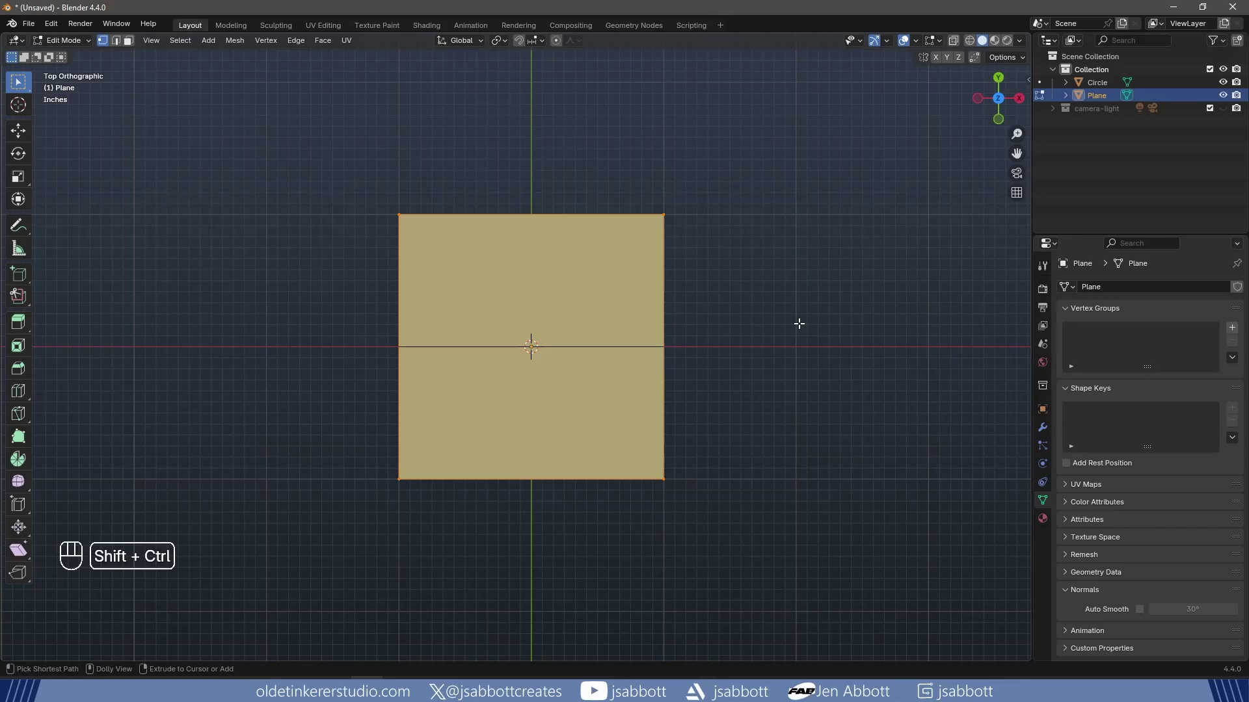
# Bevel the plane's four corner vertices with 11 segments.
pyautogui.hotkey('ctrl', 'shift', 'b')
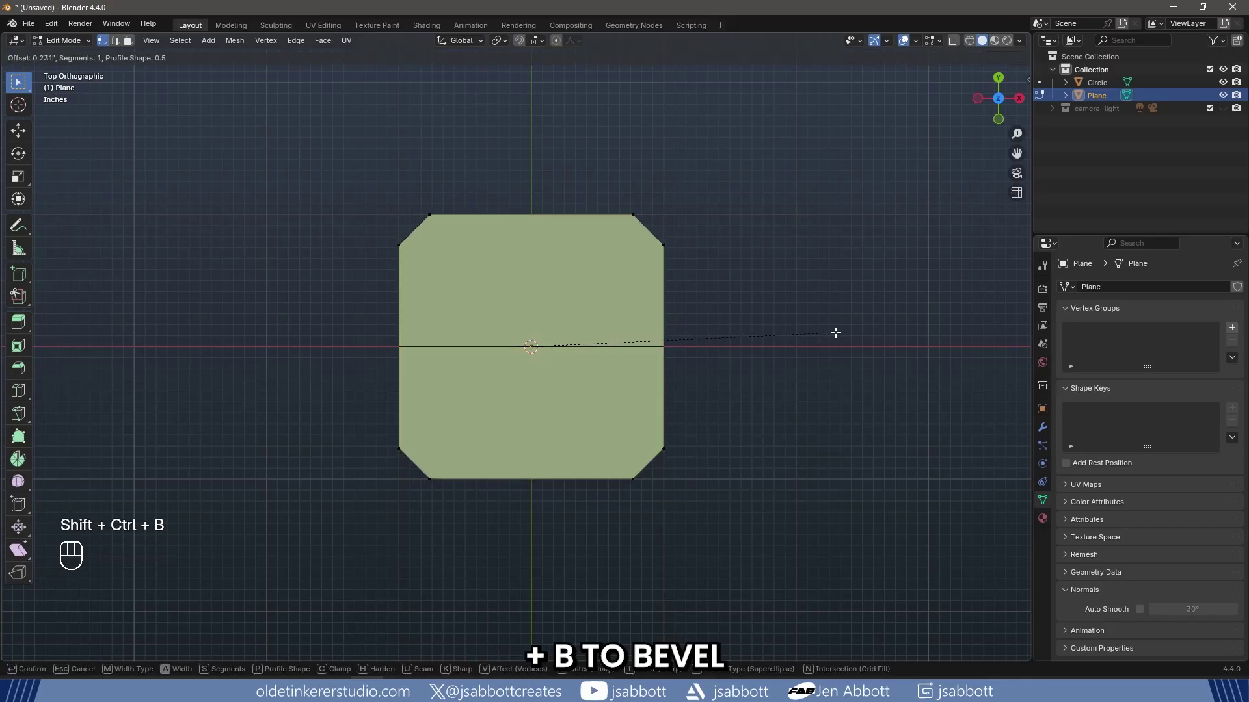
pyautogui.scroll(9, 861, 333)
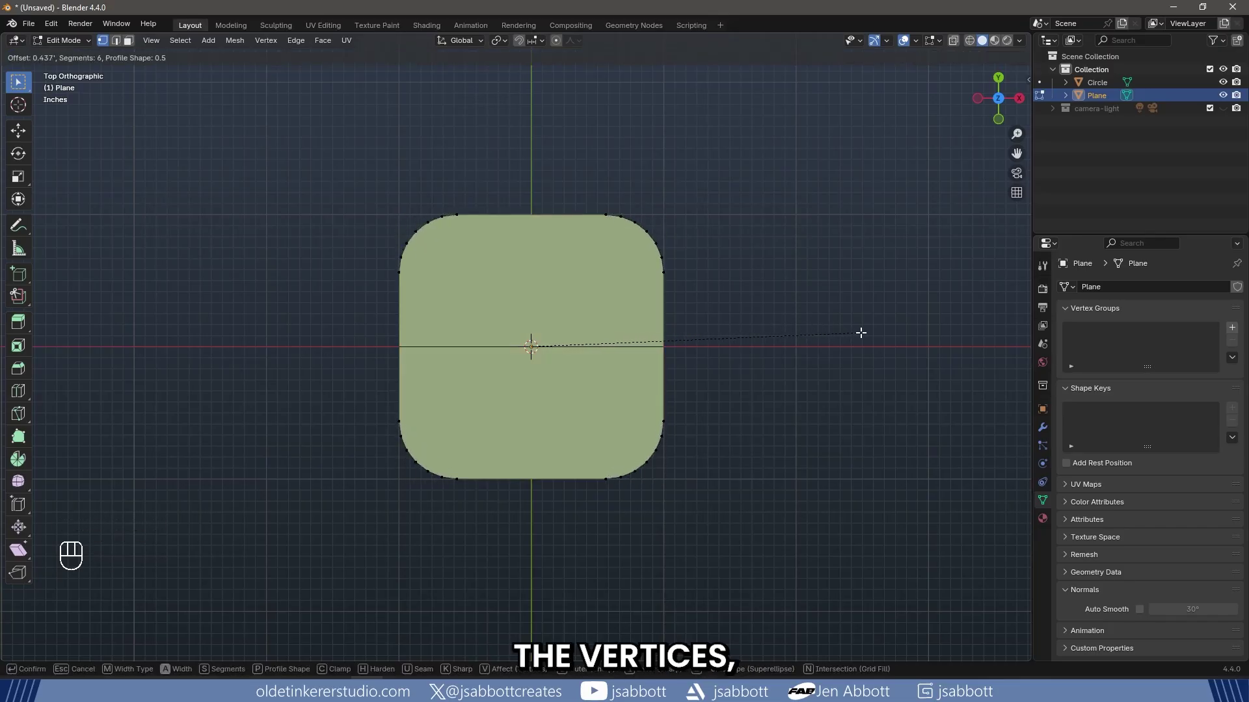
pyautogui.scroll(1, 860, 333)
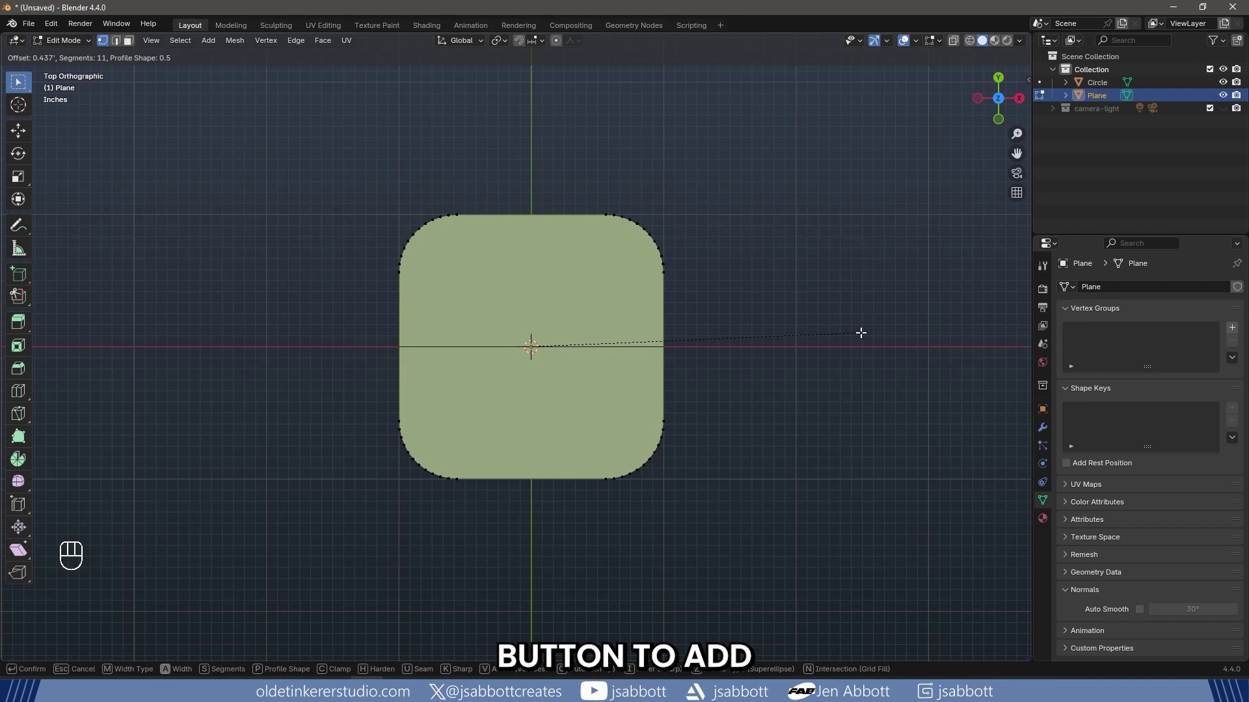
pyautogui.click(860, 333)
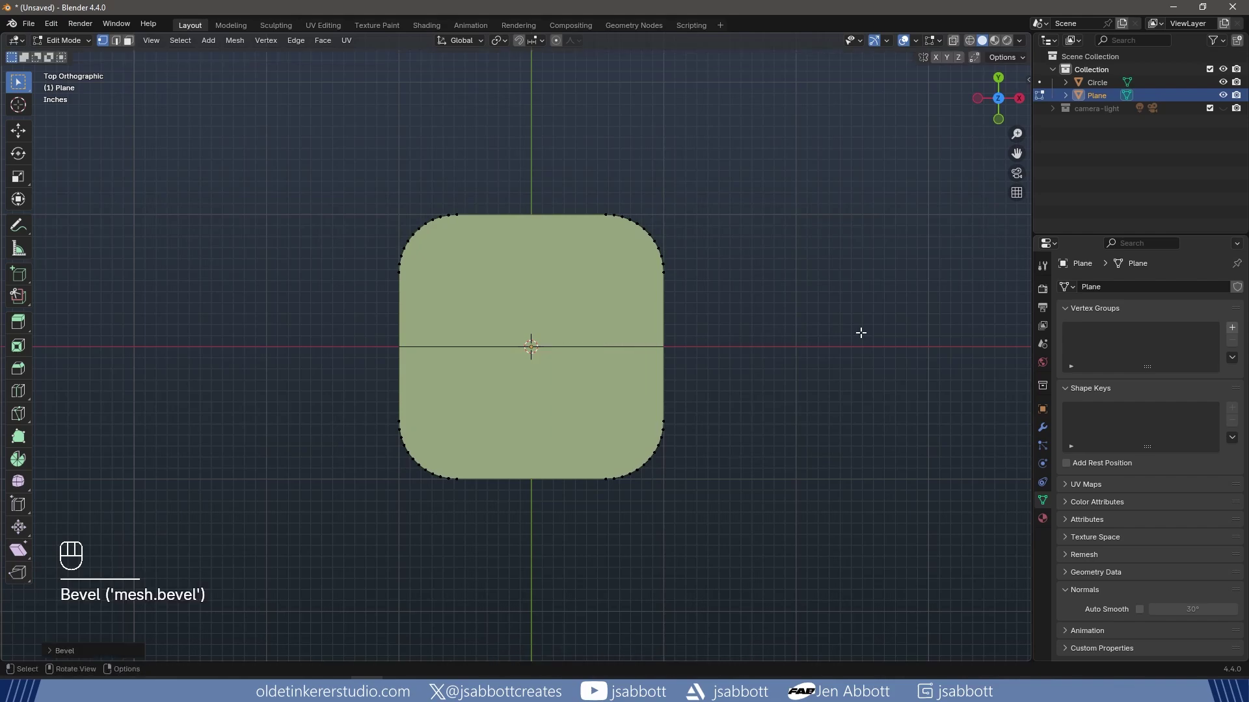
# Extrude the four outer edges and scale them outward into flanges, then select all faces.
pyautogui.press('2')
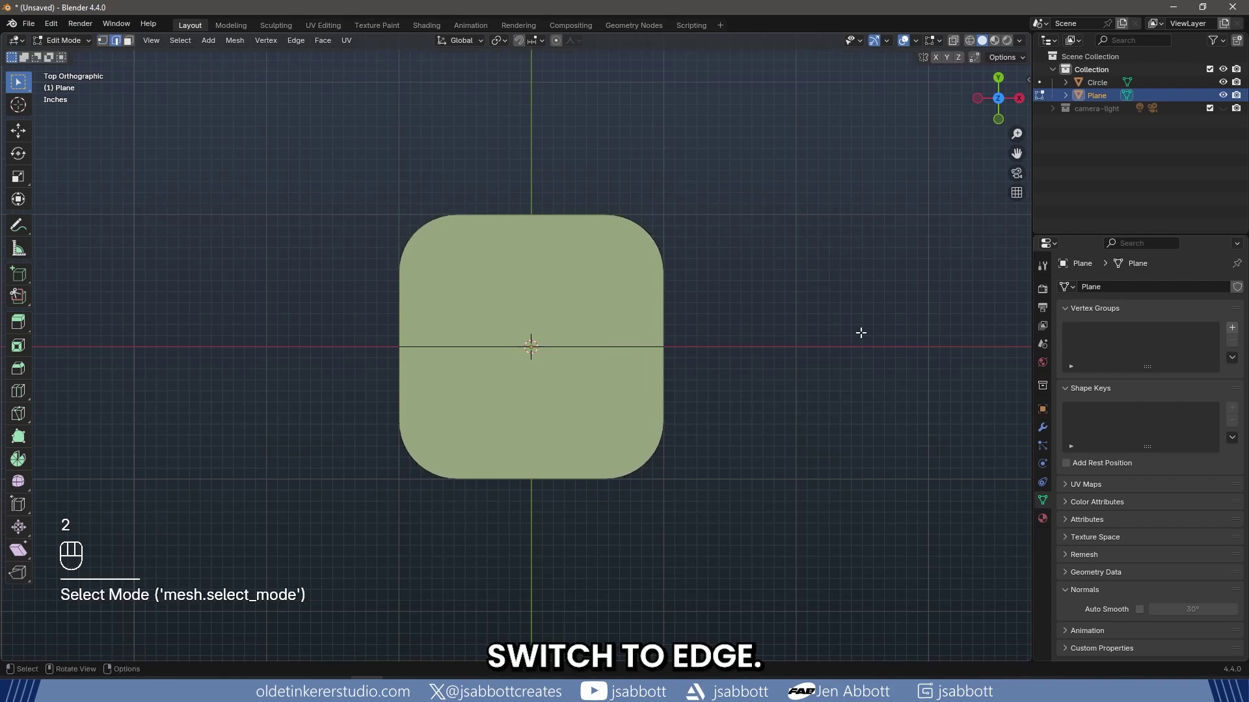
pyautogui.click(661, 345)
pyautogui.keyDown('shift'); pyautogui.click(521, 214); pyautogui.keyUp('shift')
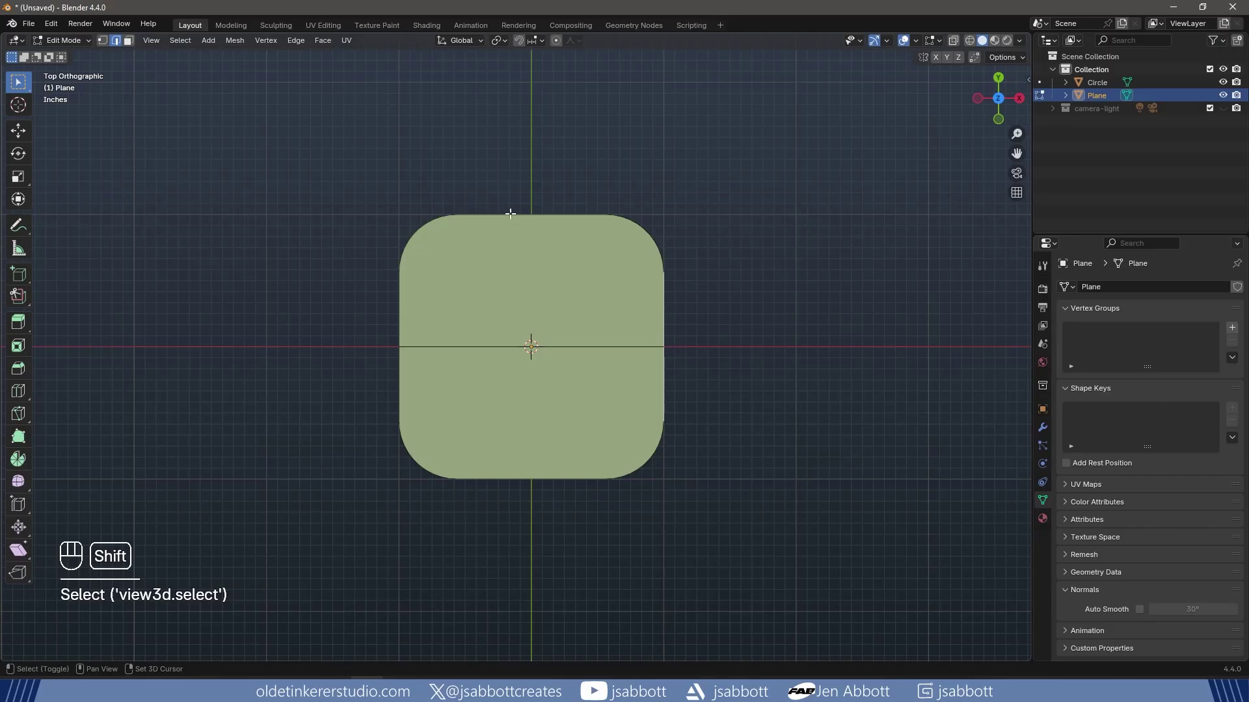
pyautogui.keyDown('shift'); pyautogui.click(396, 339); pyautogui.keyUp('shift')
pyautogui.keyDown('shift'); pyautogui.click(502, 479); pyautogui.keyUp('shift')
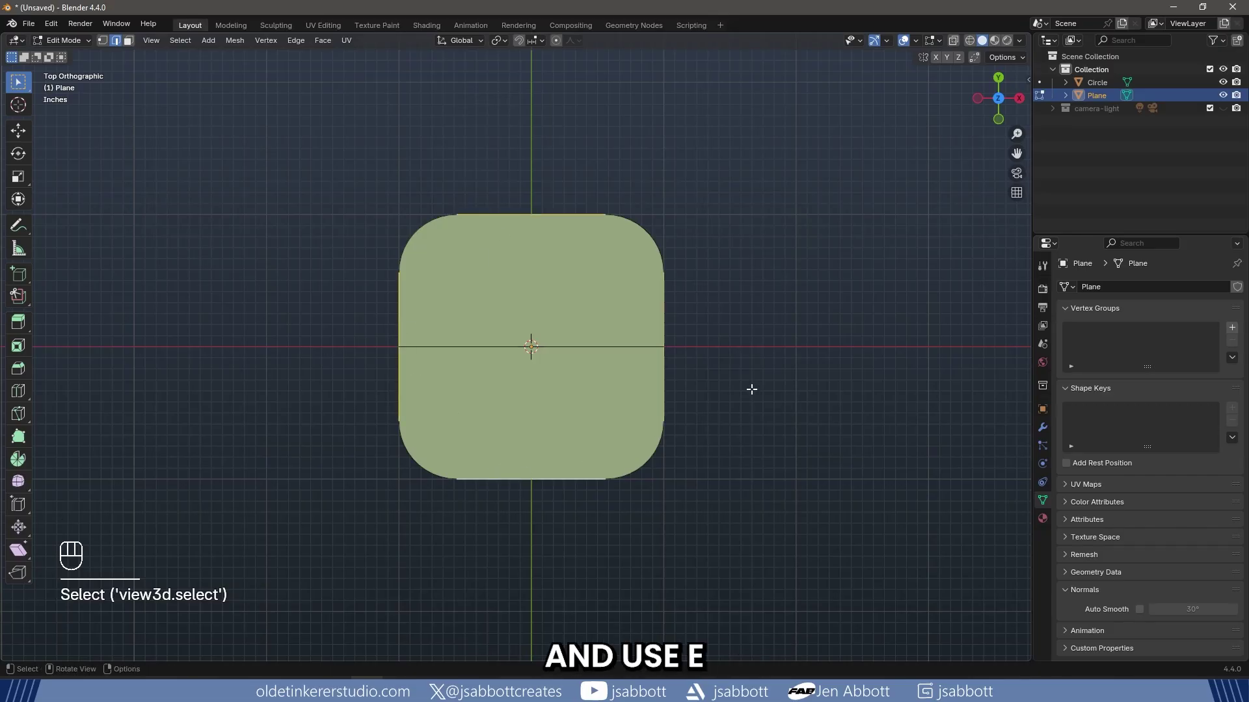
pyautogui.press('e')
pyautogui.press('s')
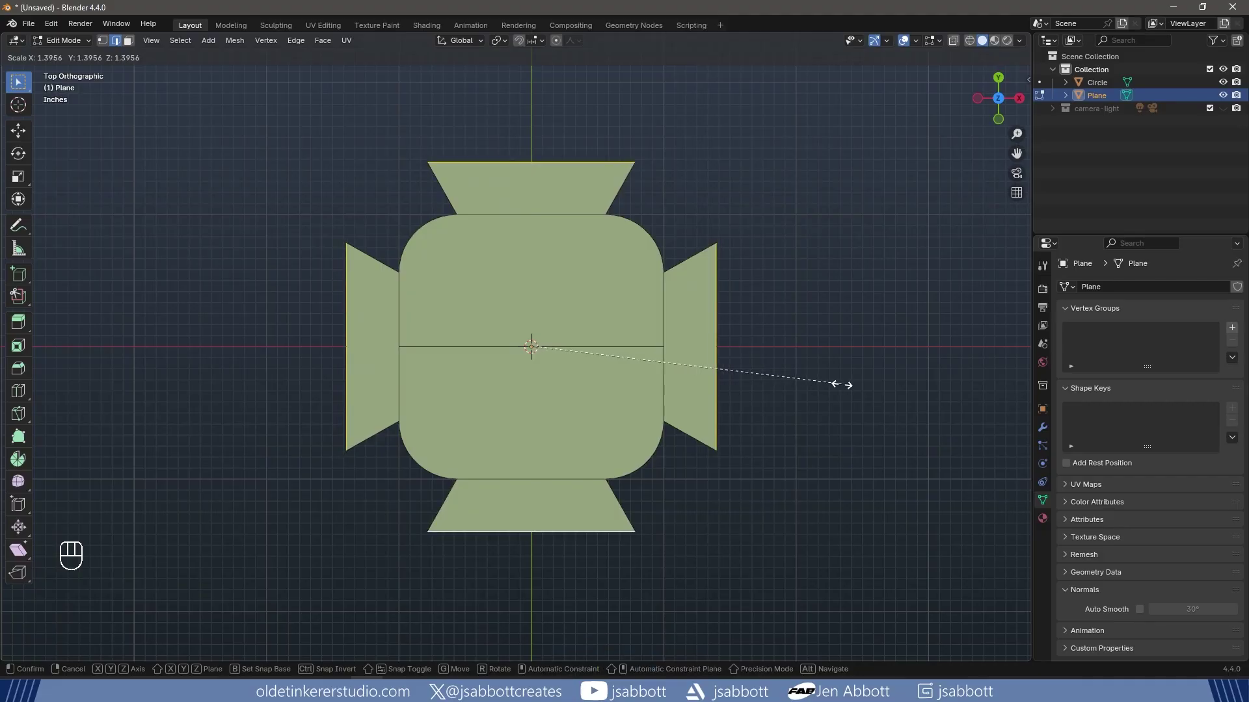
pyautogui.rightClick(843, 385)
pyautogui.press('3')
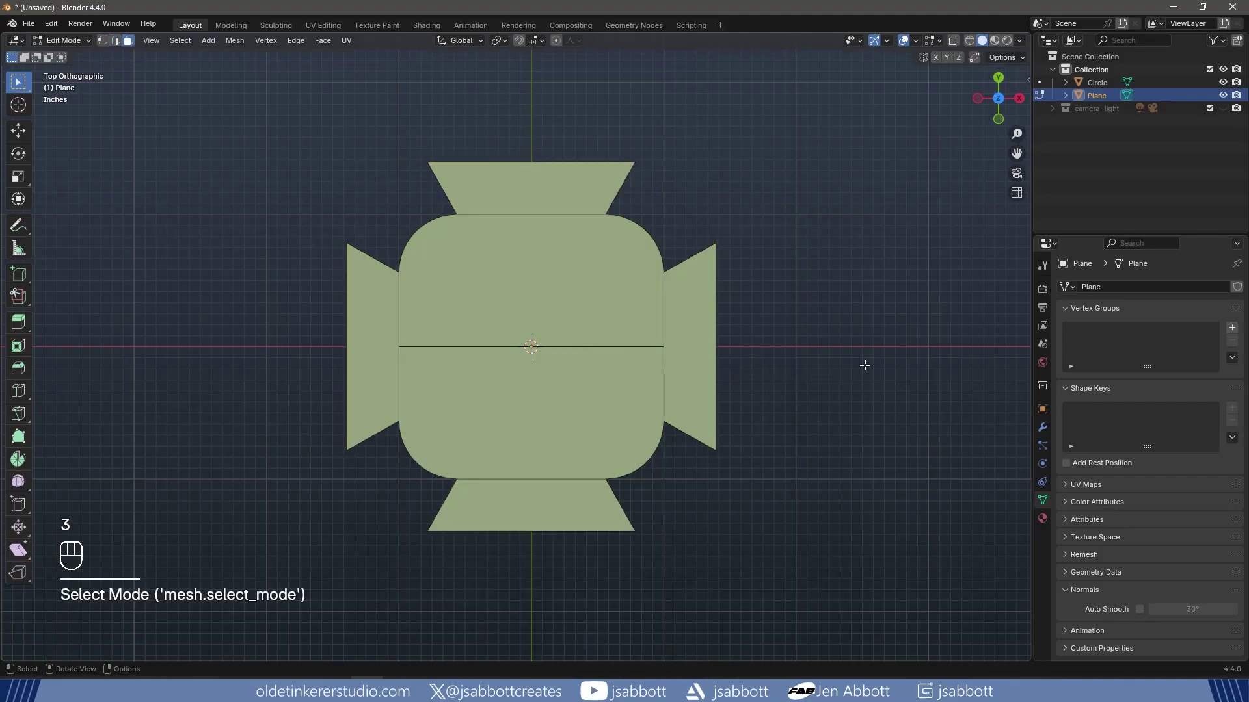
pyautogui.press('a')
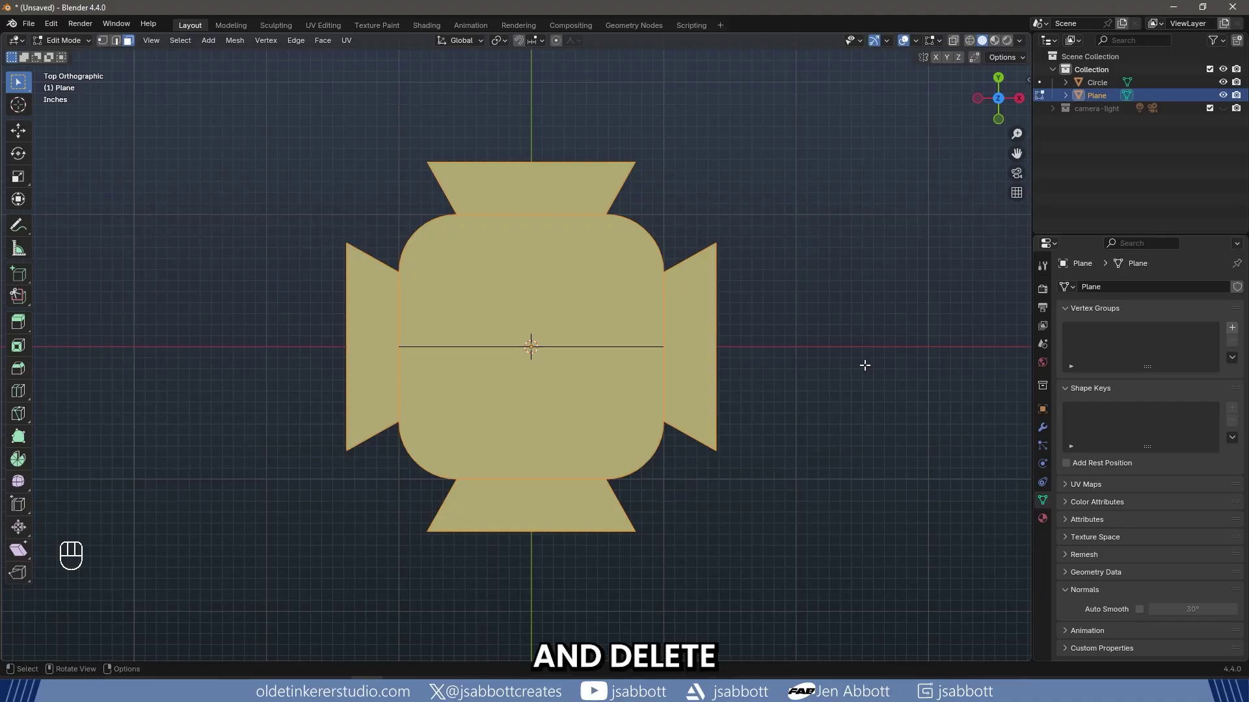
# Delete only the profile's faces, keeping its edge outline, and scale it down small.
pyautogui.press('x')
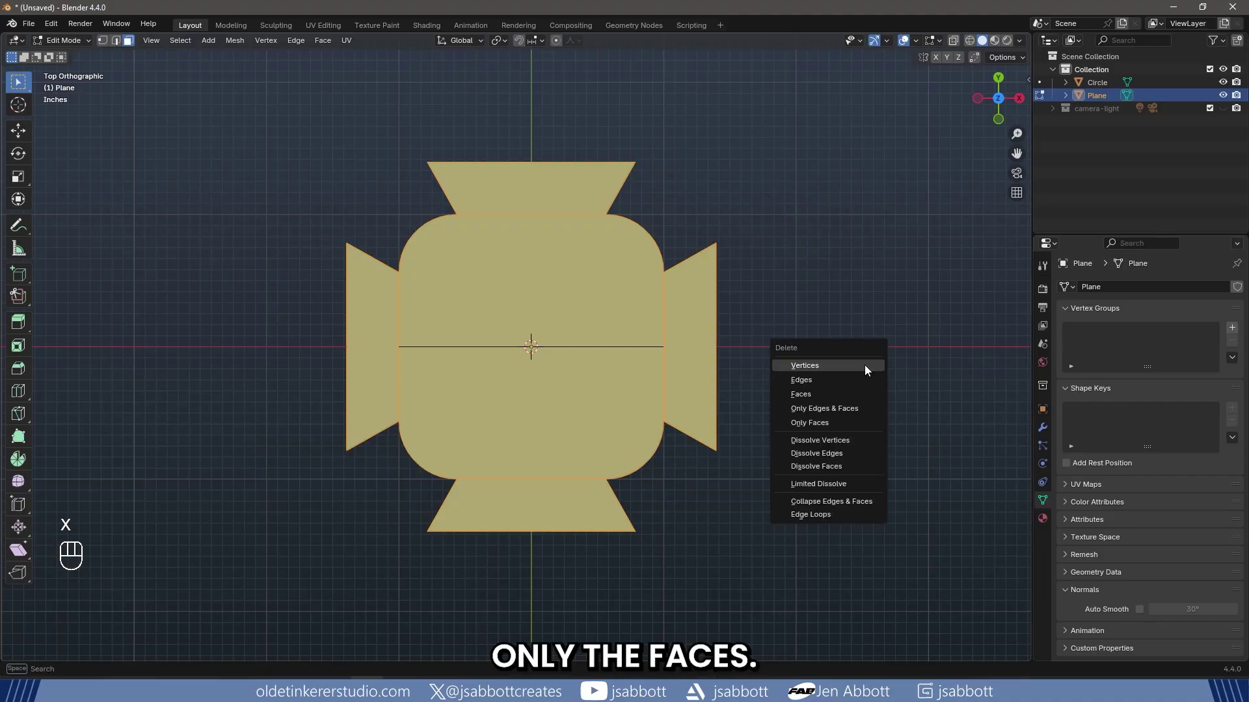
pyautogui.click(843, 422)
pyautogui.press('a')
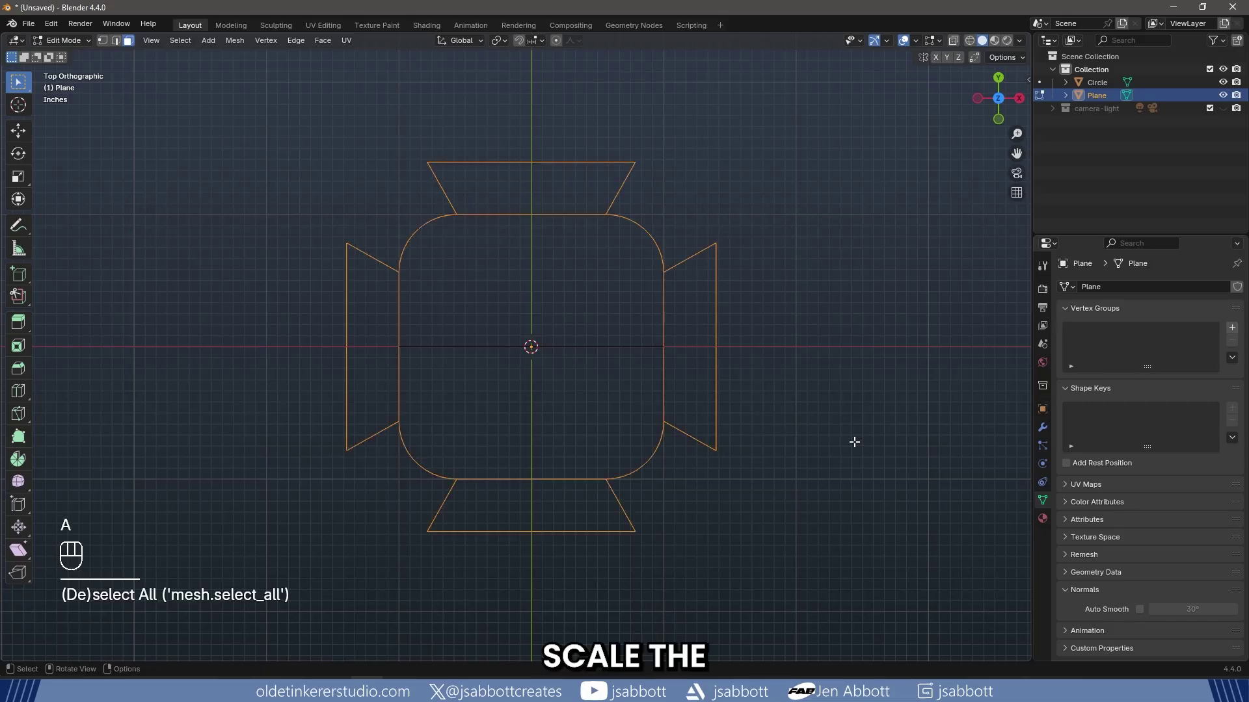
pyautogui.moveTo(841, 440); pyautogui.dragTo(855, 374, button='middle')
pyautogui.press('s')
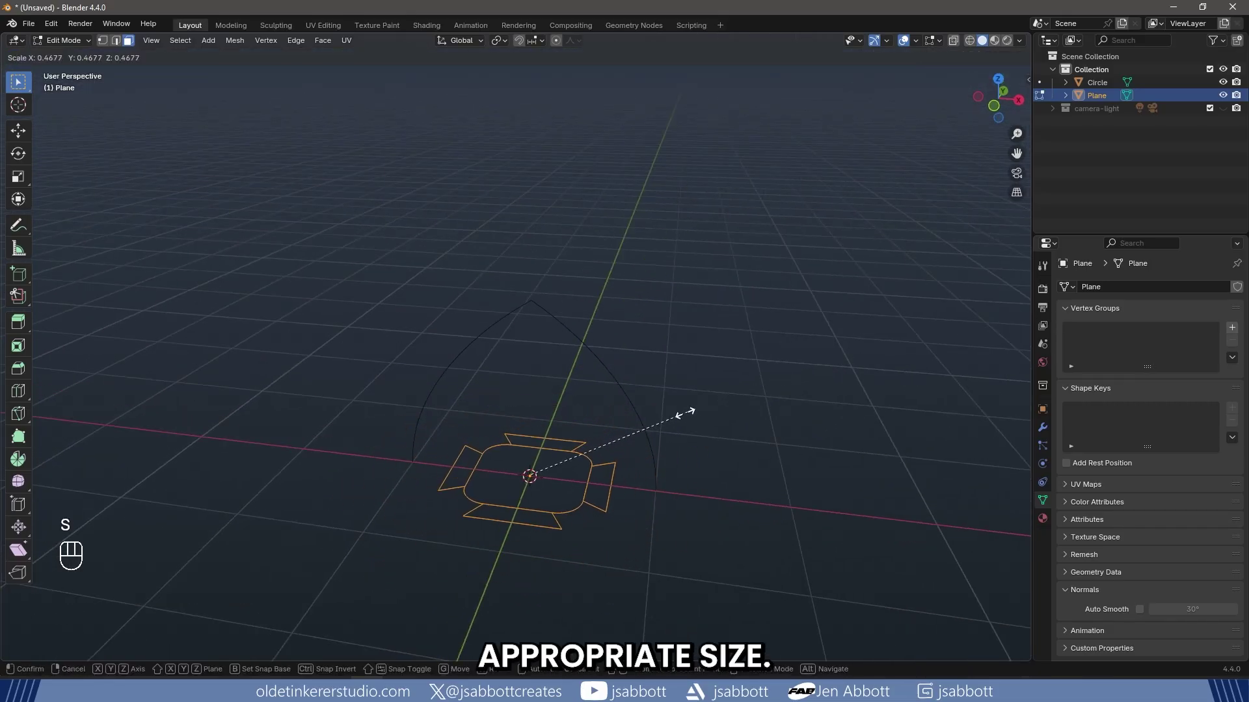
pyautogui.click(566, 460)
pyautogui.scroll(3, 669, 387)
# Apply all transforms to the profile in Object Mode.
pyautogui.press('Tab')
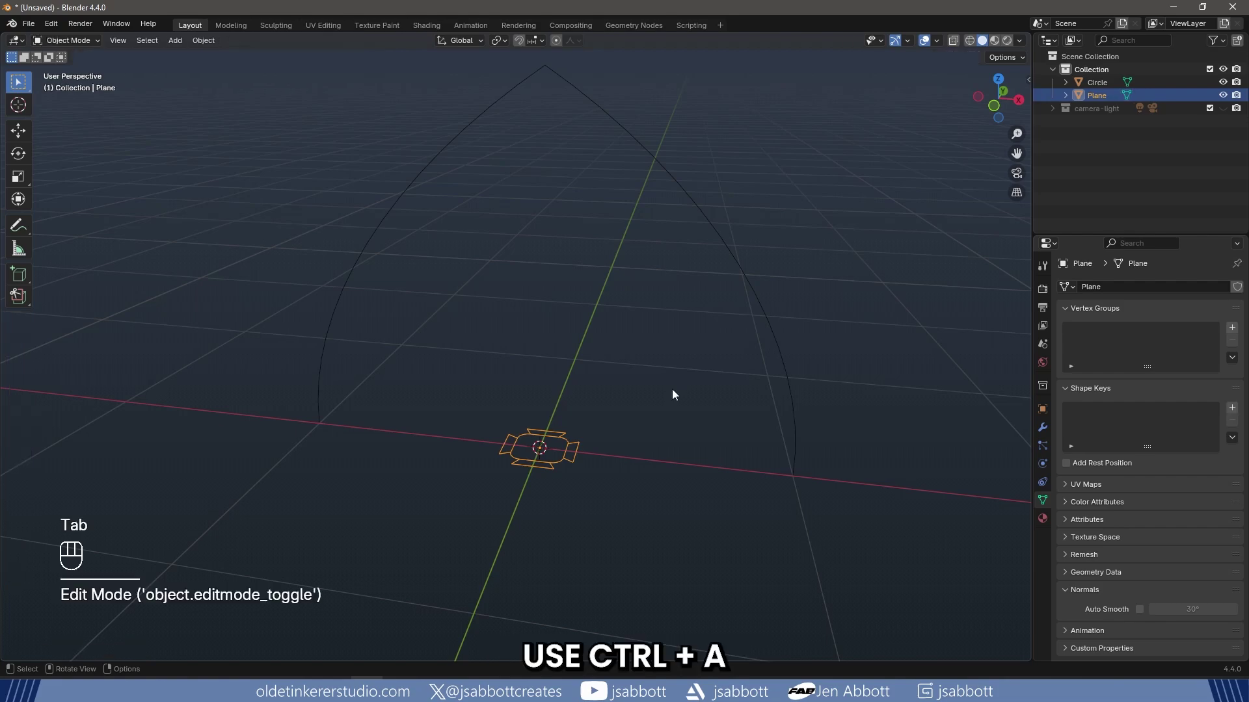
pyautogui.hotkey('ctrl', 'a')
pyautogui.click(673, 389)
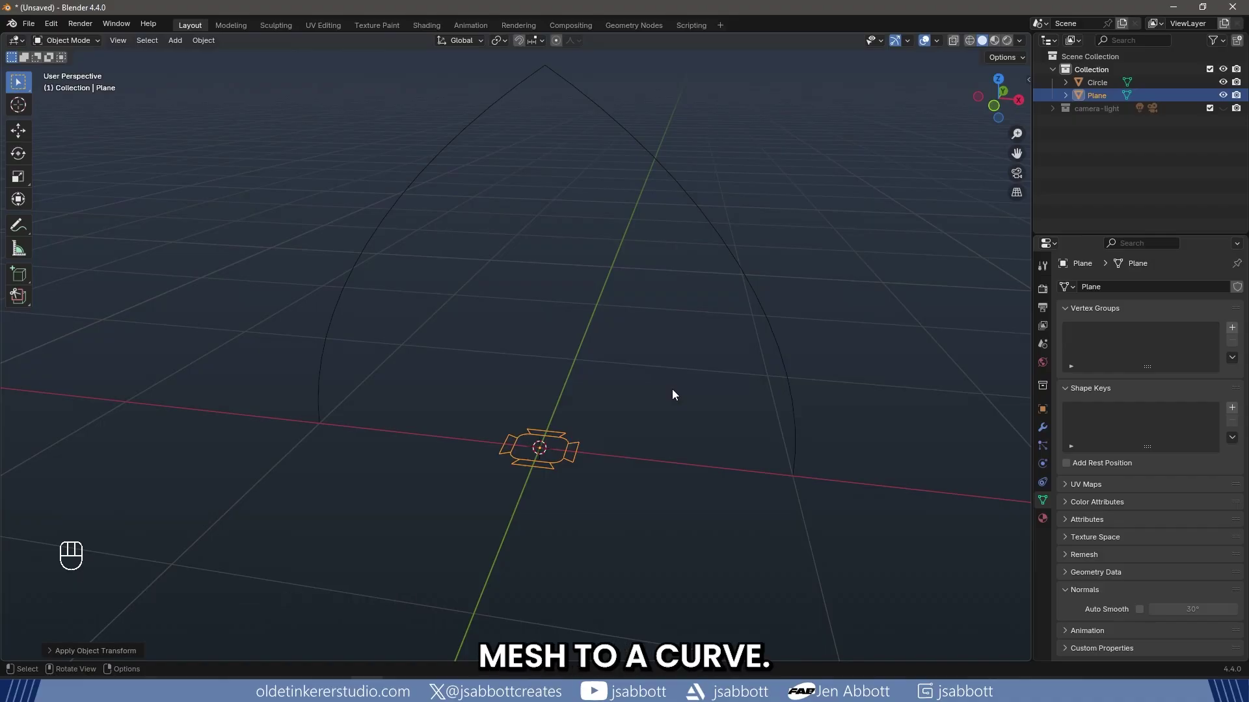
# Convert the Plane profile mesh to a curve and select the Circle arch.
pyautogui.rightClick(568, 445)
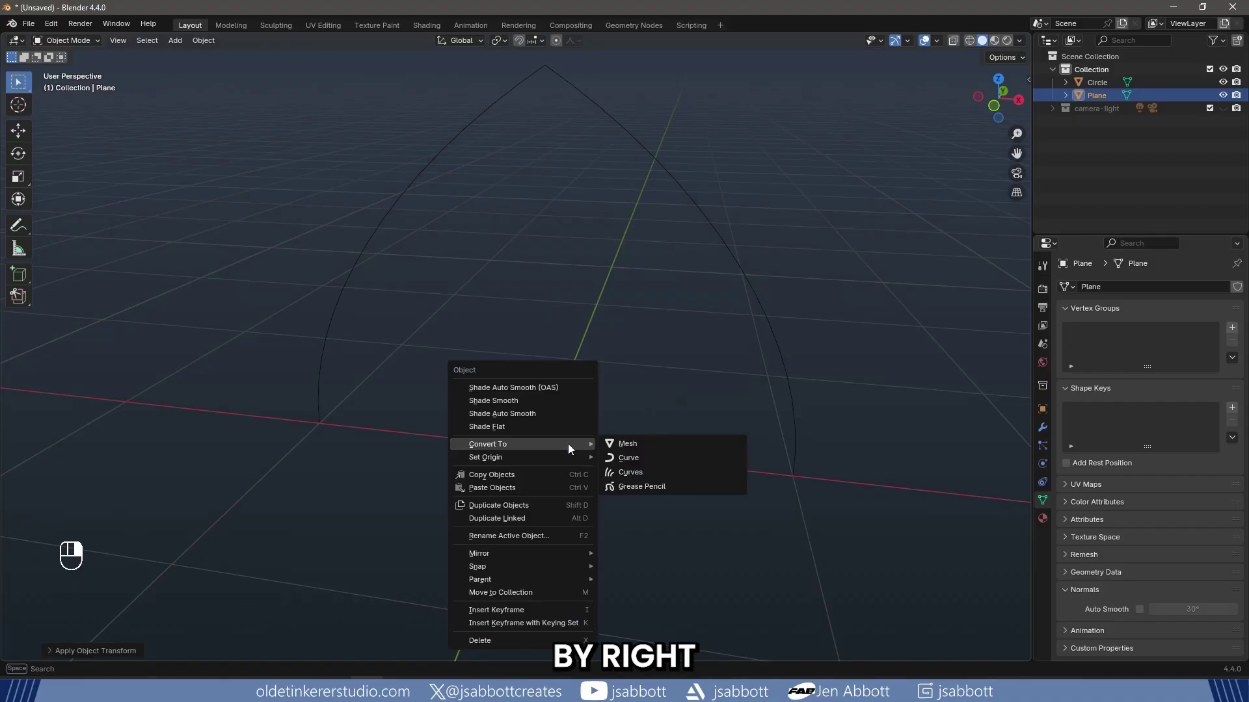
pyautogui.click(665, 459)
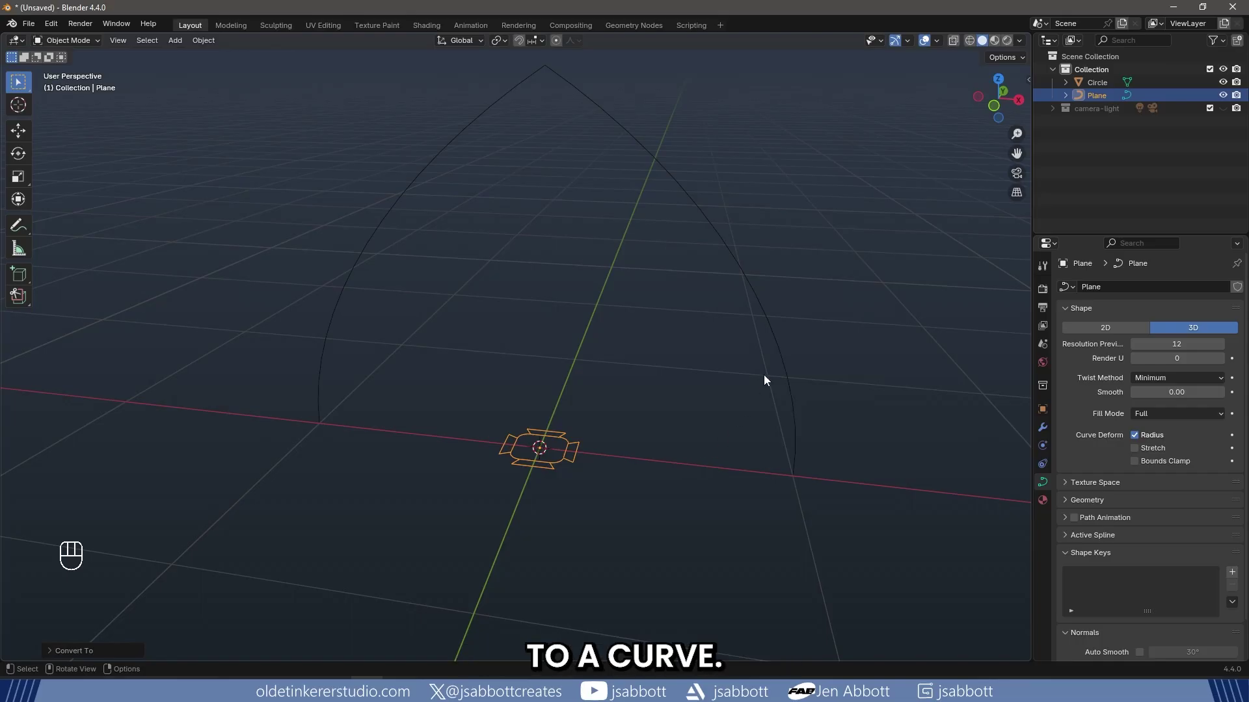
pyautogui.click(772, 336)
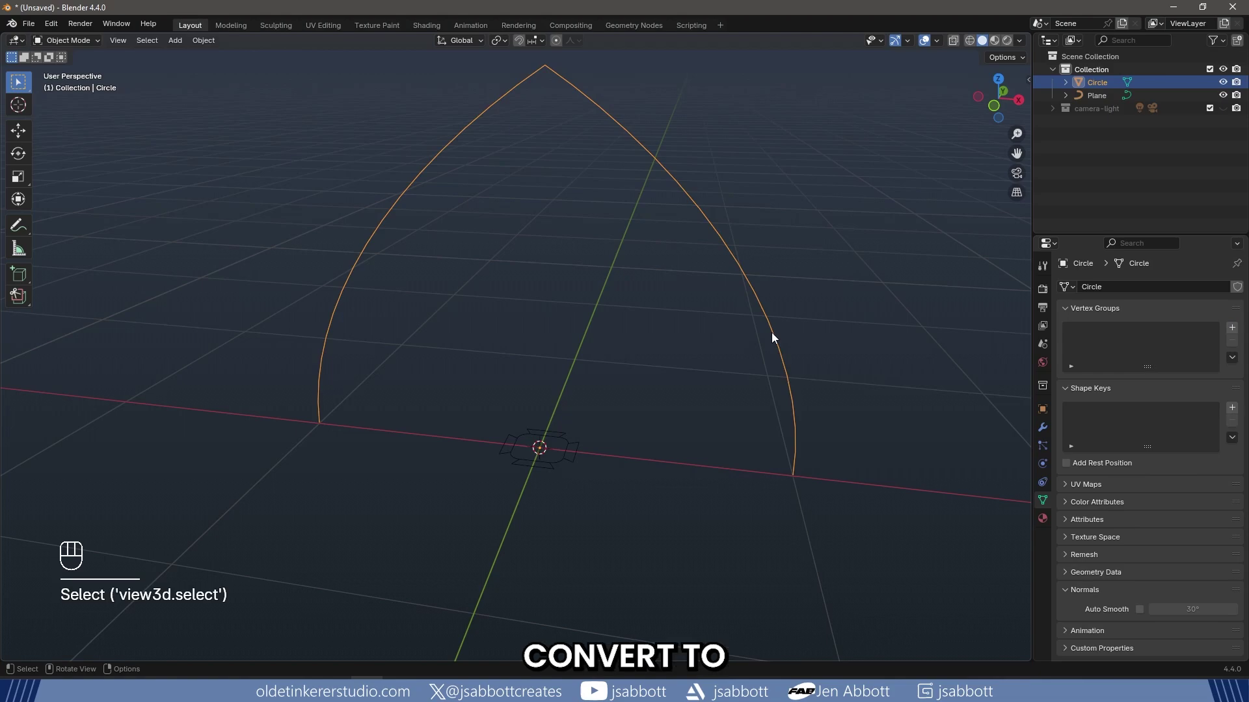
# Convert the Circle arch mesh into a curve.
pyautogui.rightClick(772, 334)
pyautogui.moveTo(772, 334)
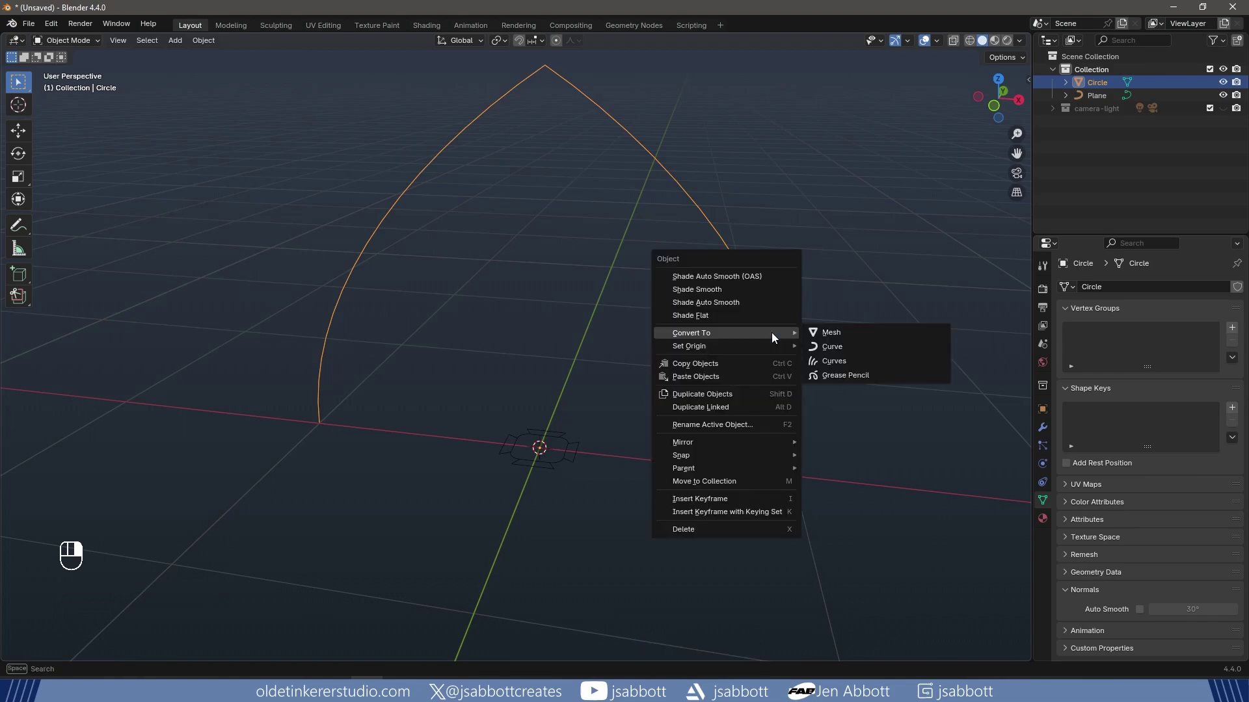
pyautogui.click(837, 348)
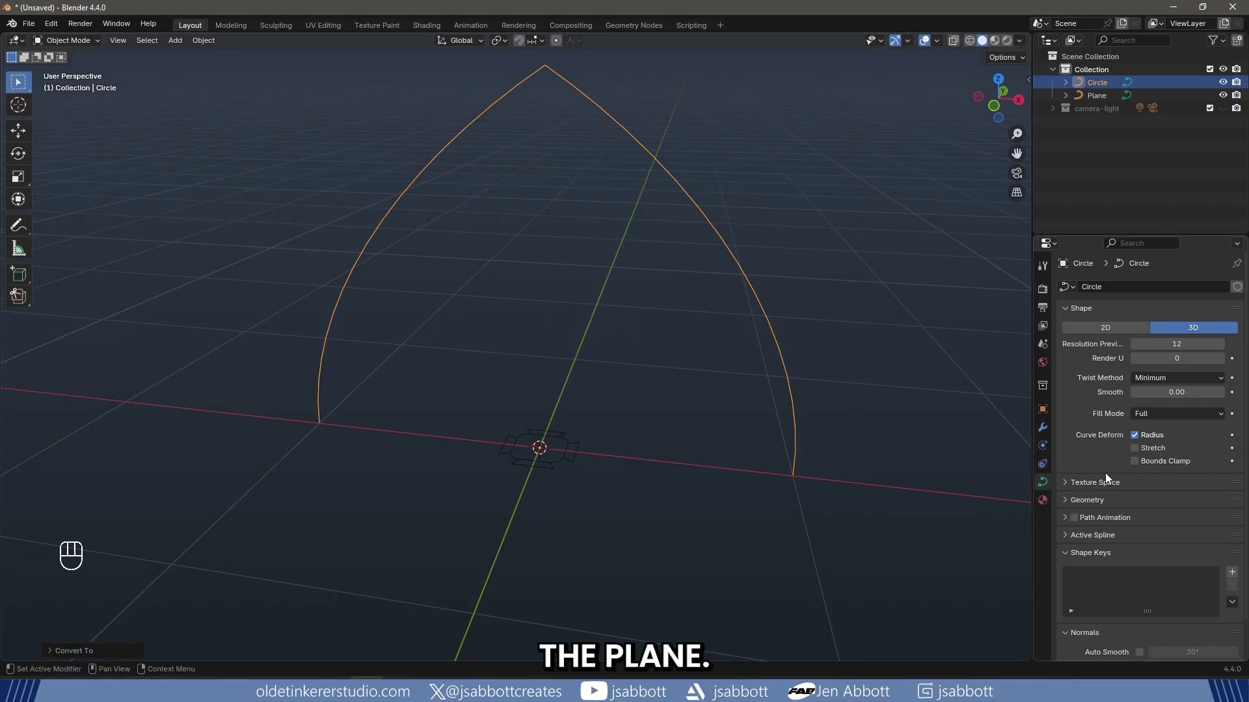
# Set the arch curve's bevel mode to Object with Plane as the profile.
pyautogui.click(1065, 500)
pyautogui.scroll(-5, 1092, 450)
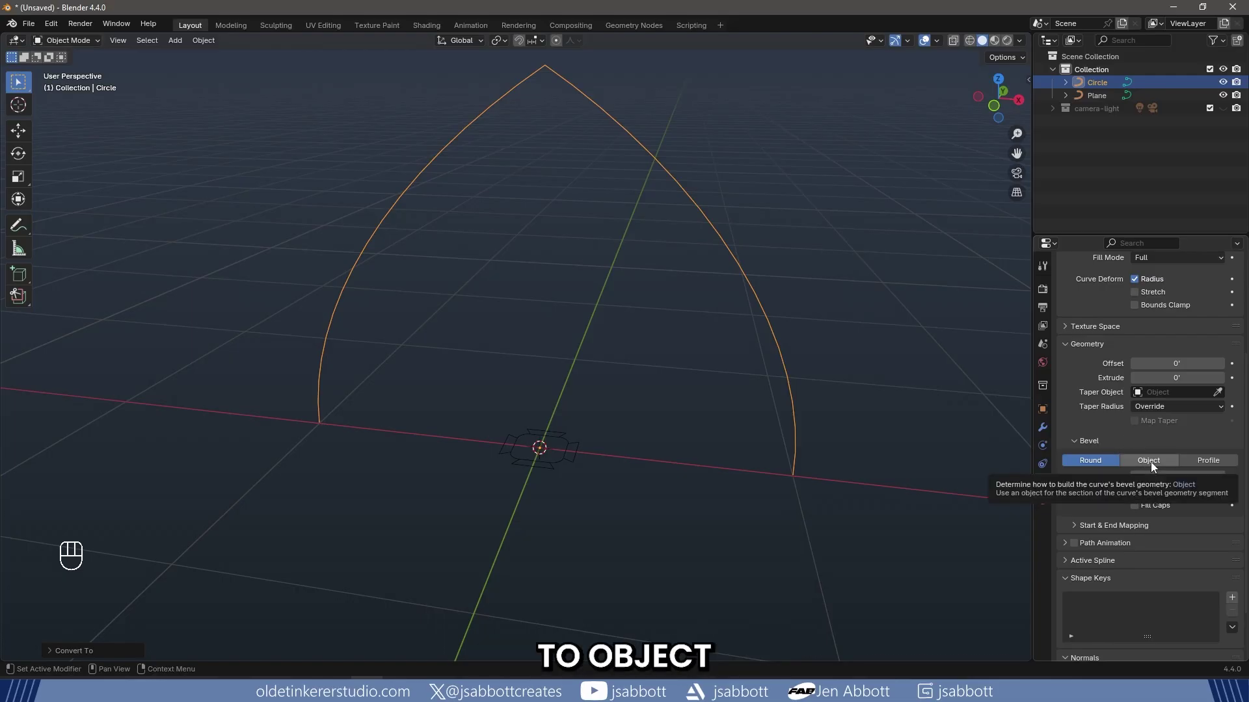
pyautogui.click(1150, 462)
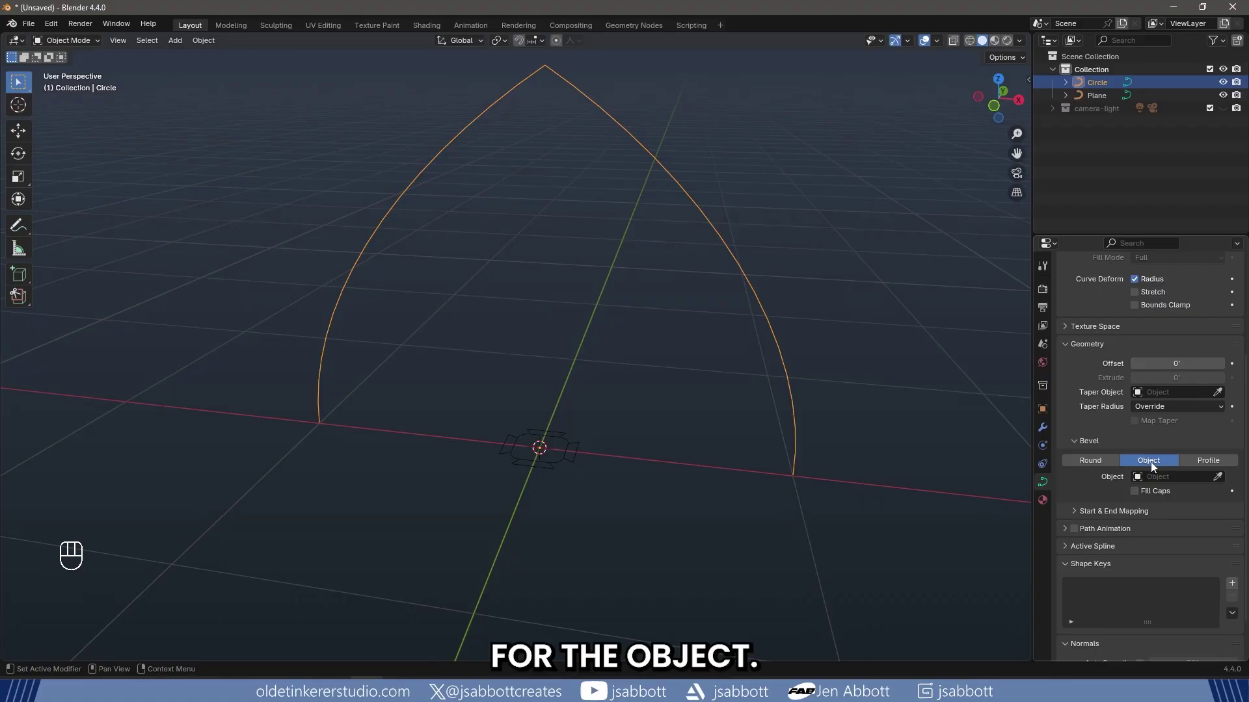
pyautogui.click(1218, 477)
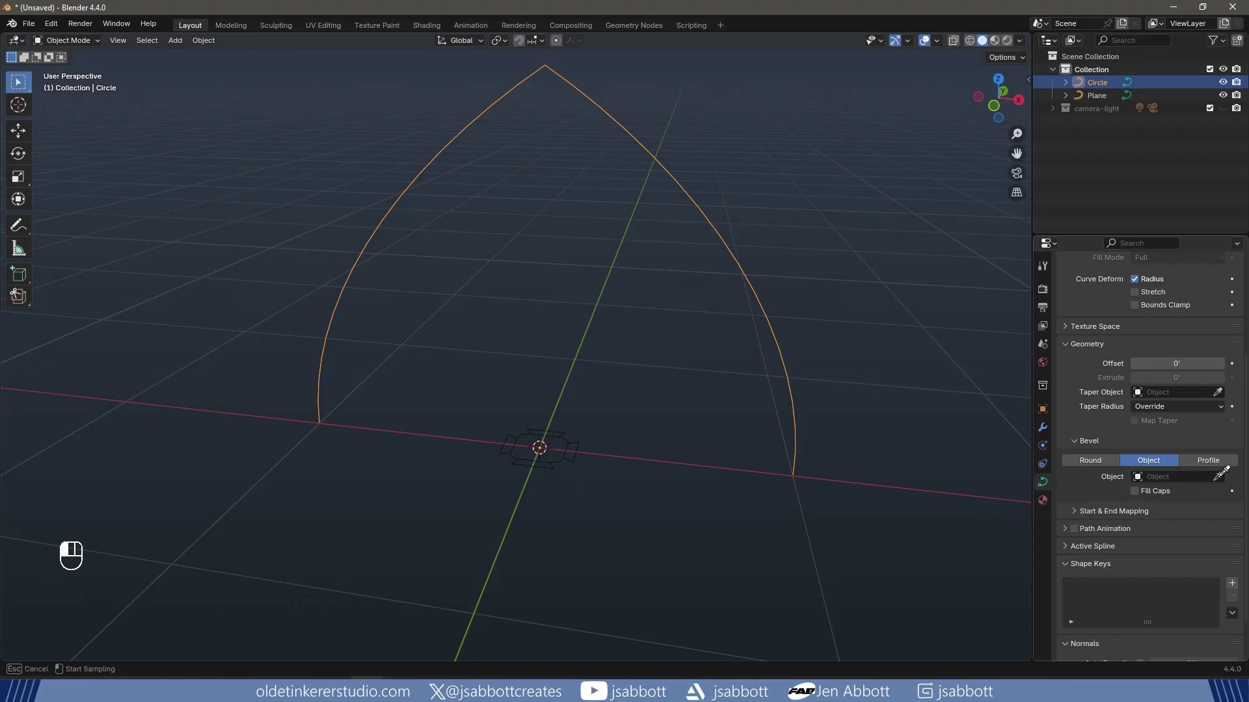
pyautogui.click(574, 457)
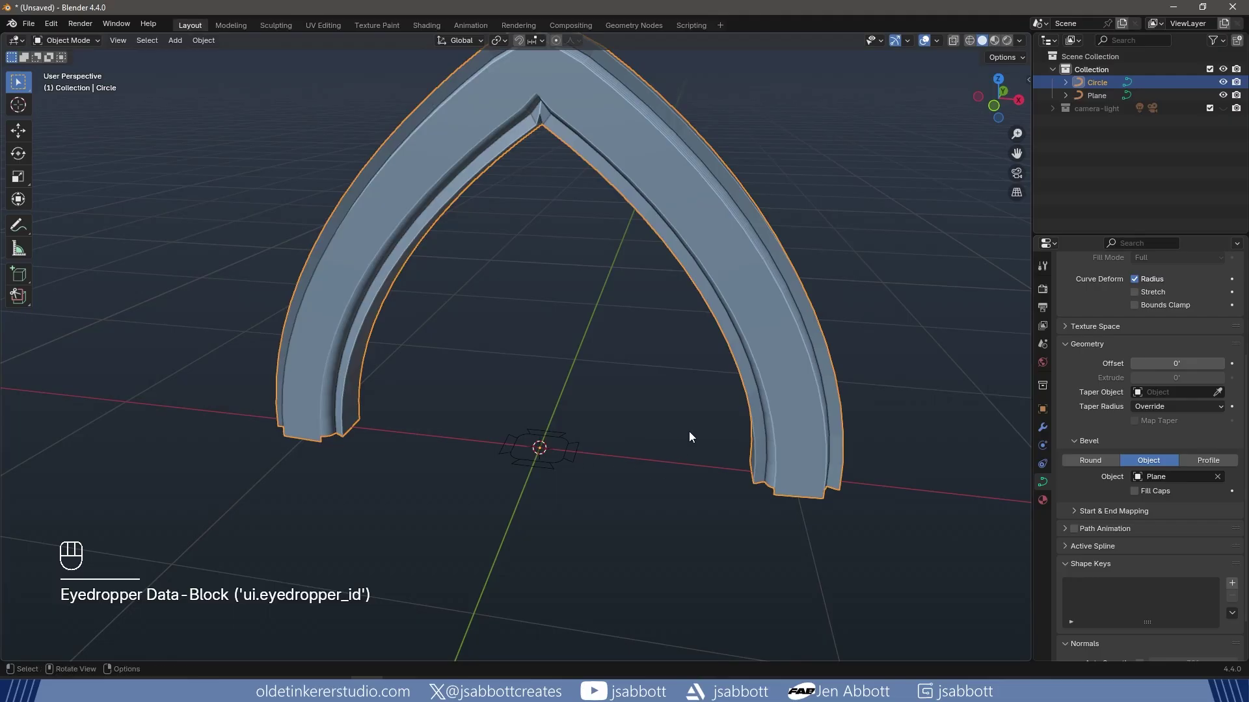
pyautogui.scroll(-3, 689, 428)
pyautogui.keyDown('shift'); pyautogui.moveTo(789, 388); pyautogui.dragTo(802, 447, button='middle'); pyautogui.keyUp('shift')
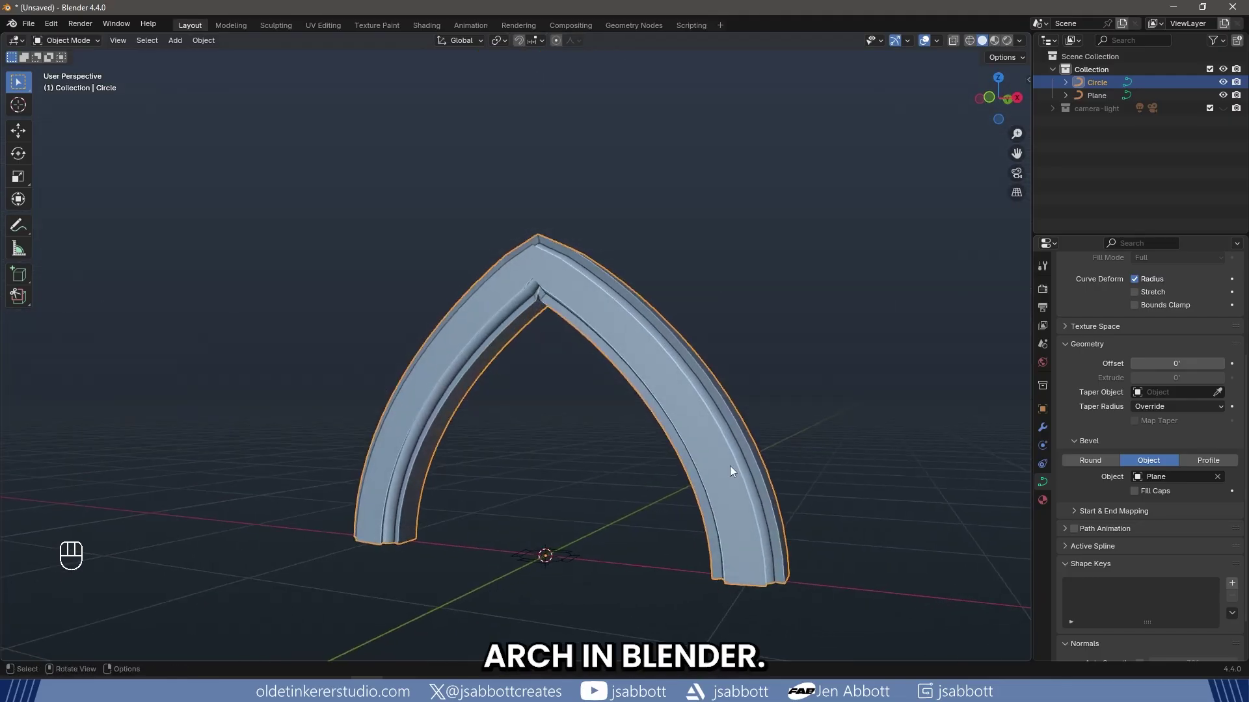